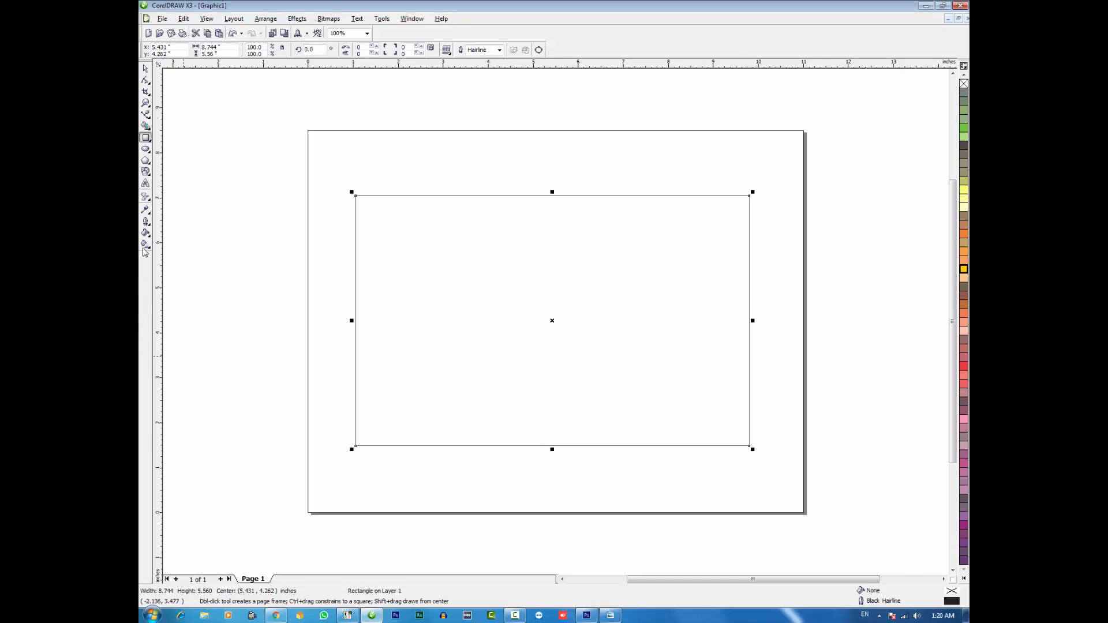
Apply a horizontal interactive fill across the rectangle and change its type to Radial
click(145, 245)
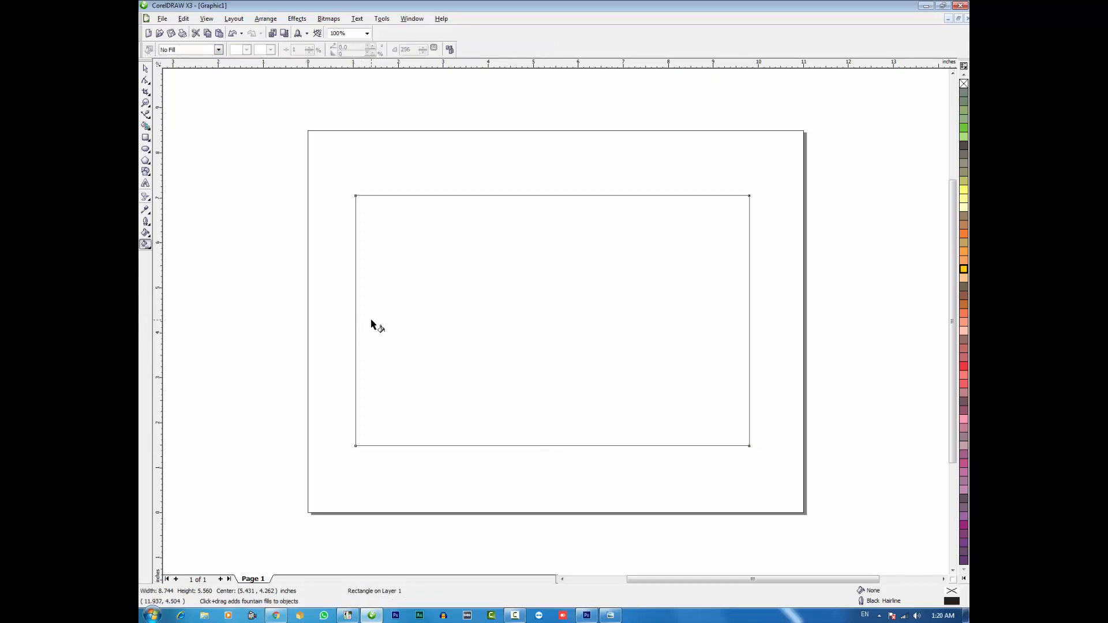
drag(371, 319, 742, 327)
click(218, 50)
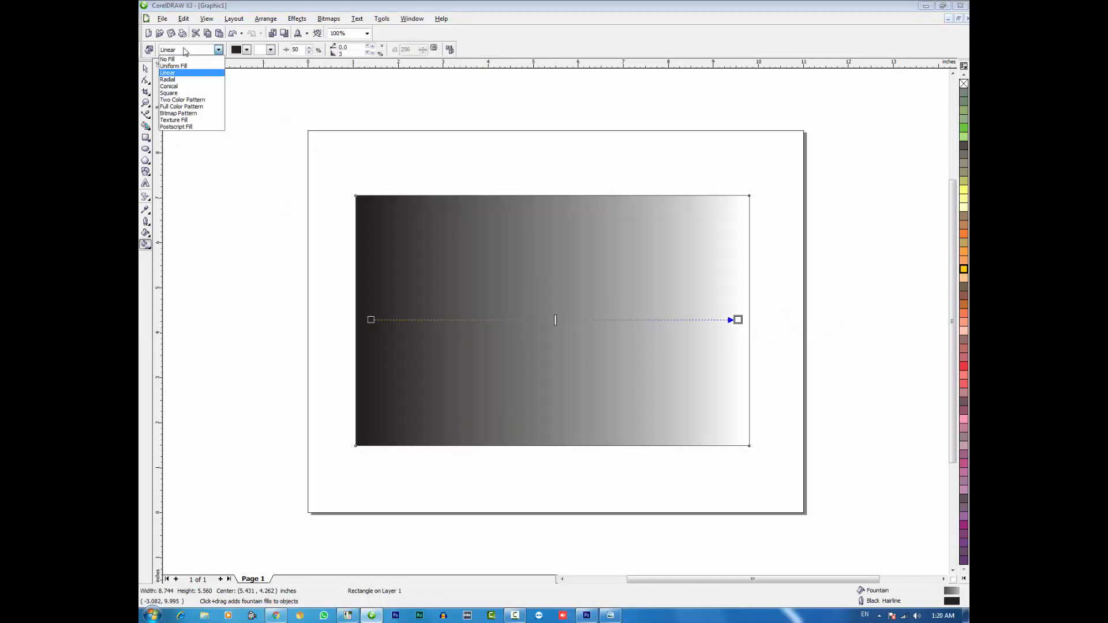
click(168, 79)
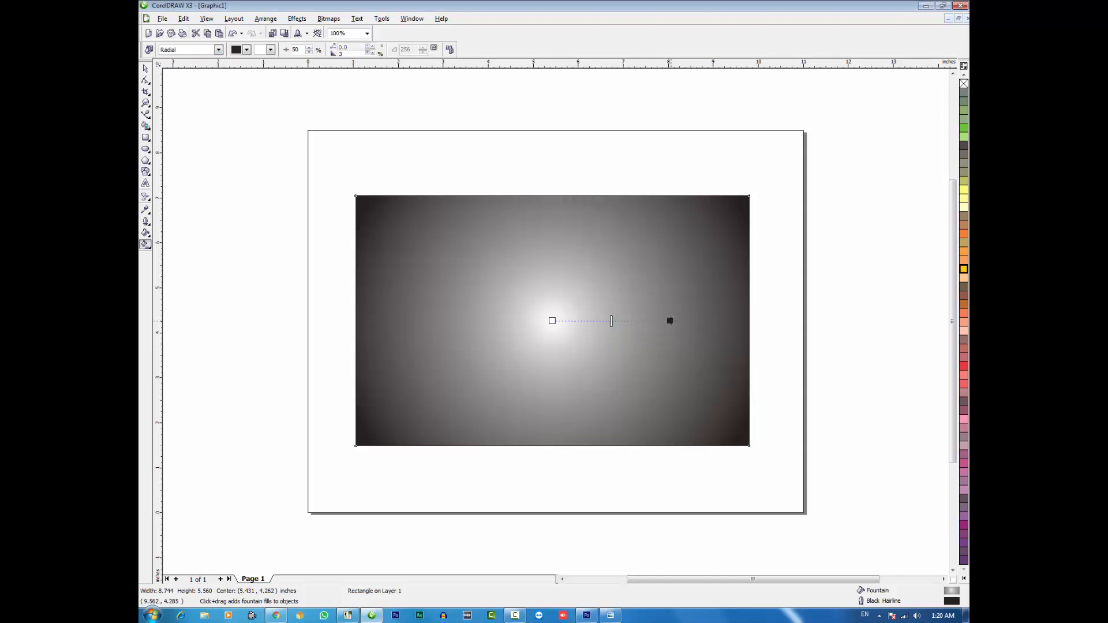
Color the radial fill deep yellow at the edges and pale yellow at the center, and remove the rectangle's outline
click(964, 269)
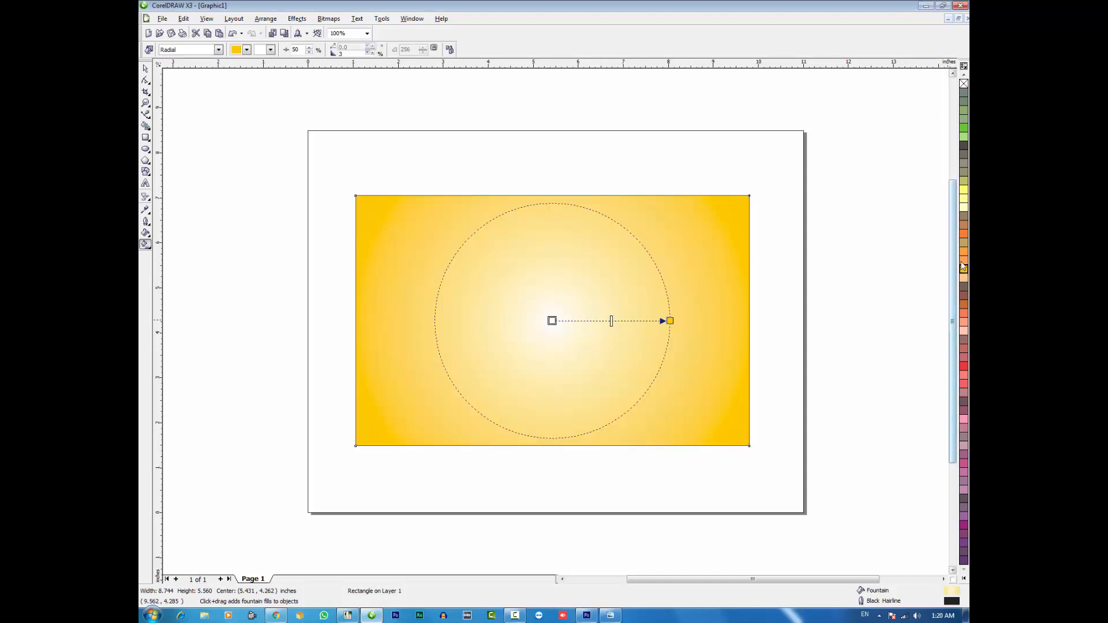
click(963, 199)
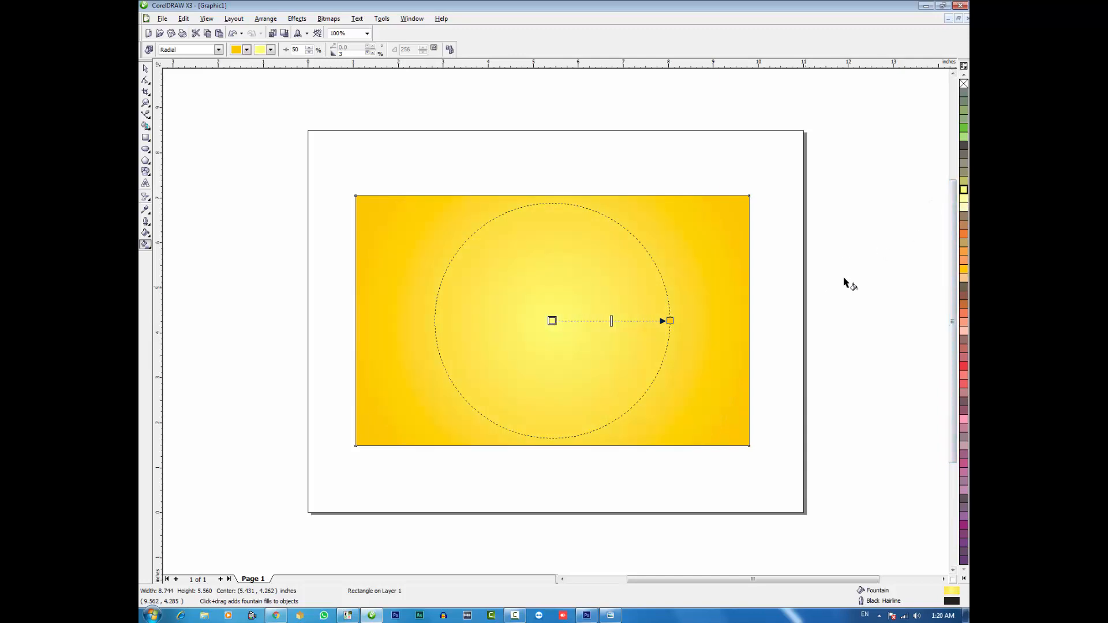
click(963, 208)
key(space)
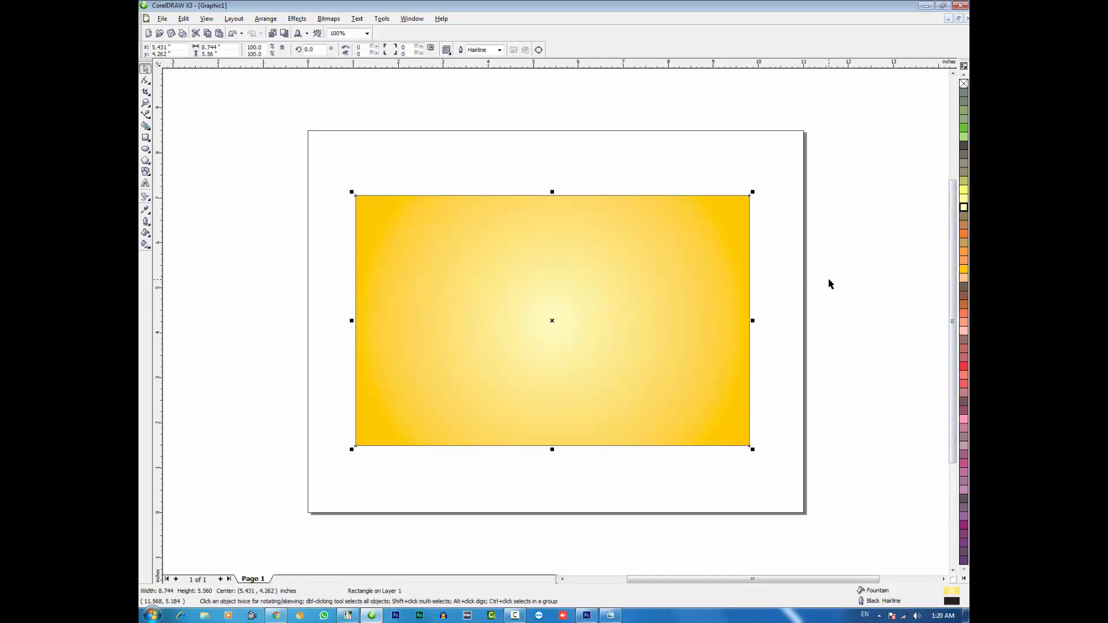
key(Escape)
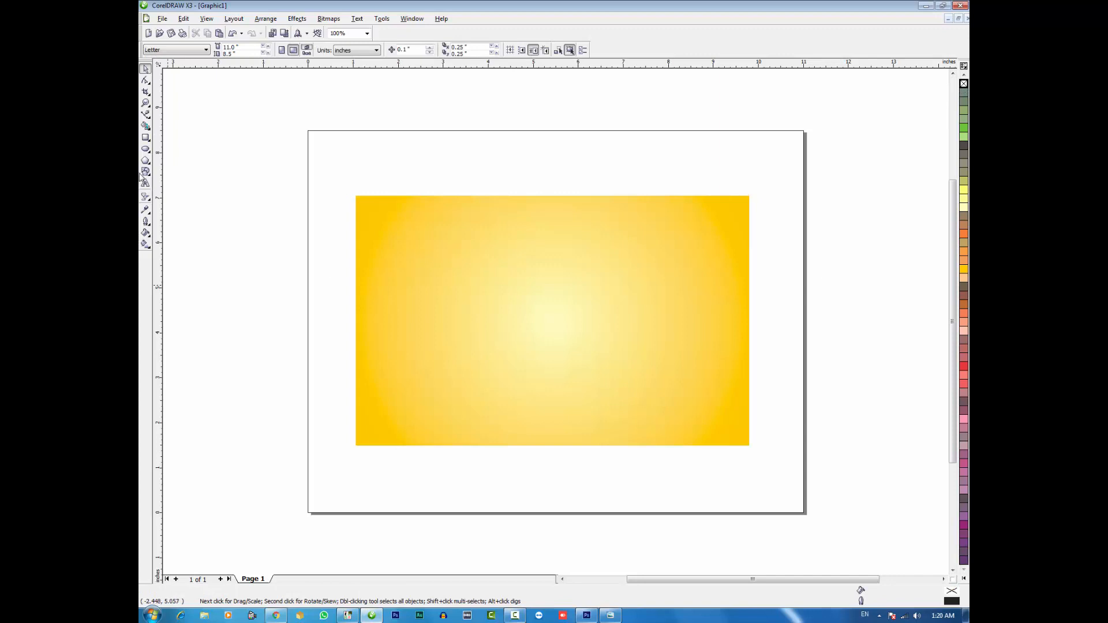
Draw a circle about 4.19 inches wide in the rectangle's right half, vertically centered on the rectangle and slightly inside its right edge
click(145, 149)
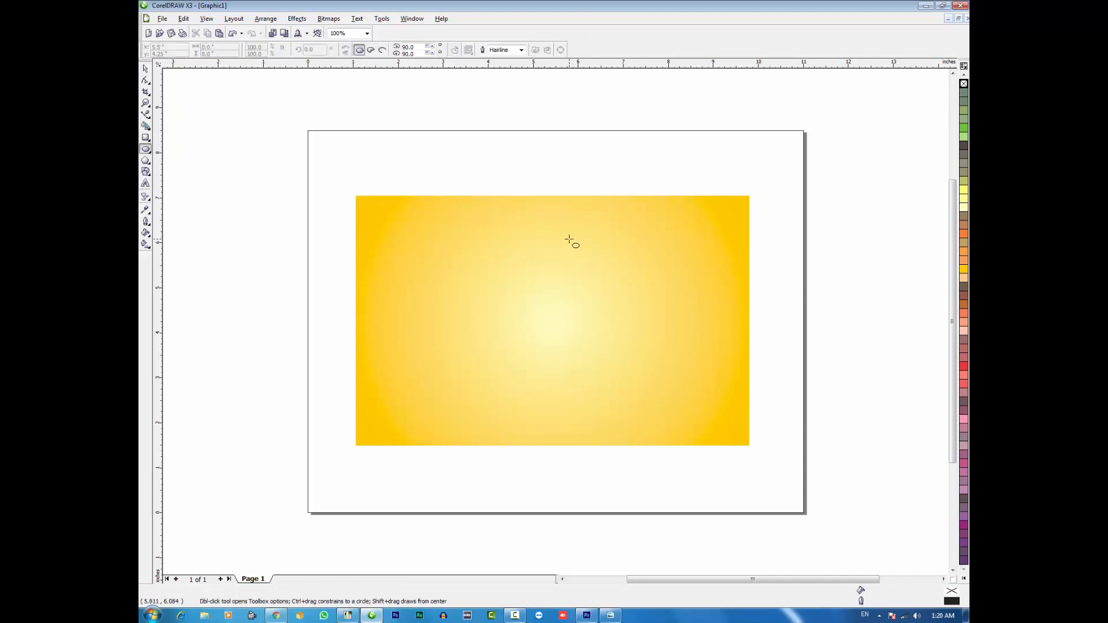
drag(559, 236, 694, 425)
key(space)
shift+click(534, 300)
key(e)
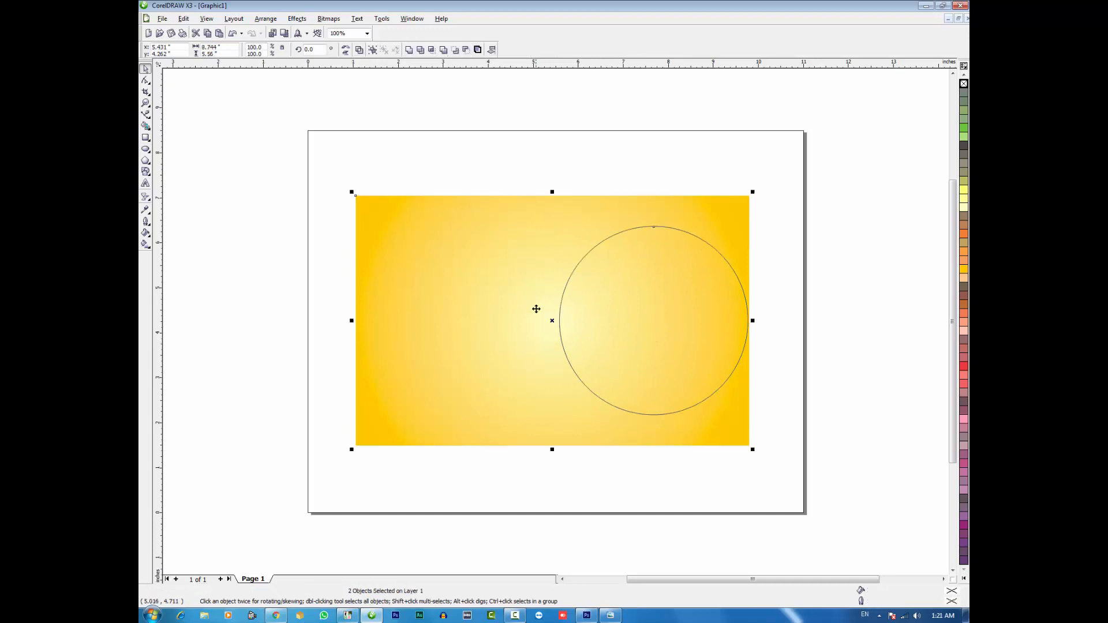
key(Escape)
drag(669, 323, 653, 326)
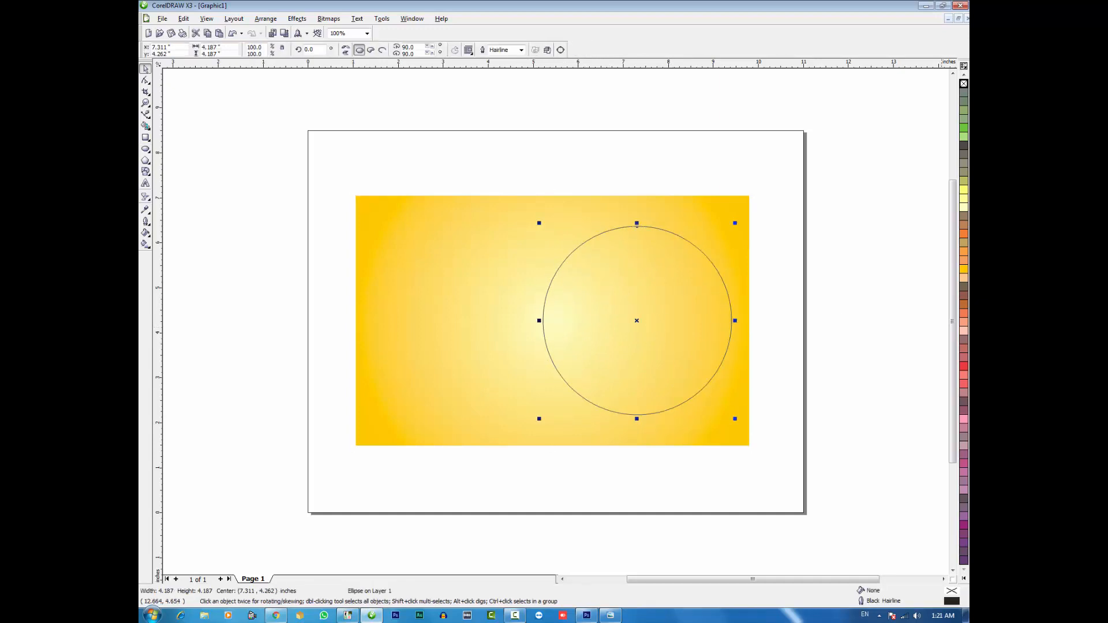
Fill the circle with white and remove its outline
click(963, 580)
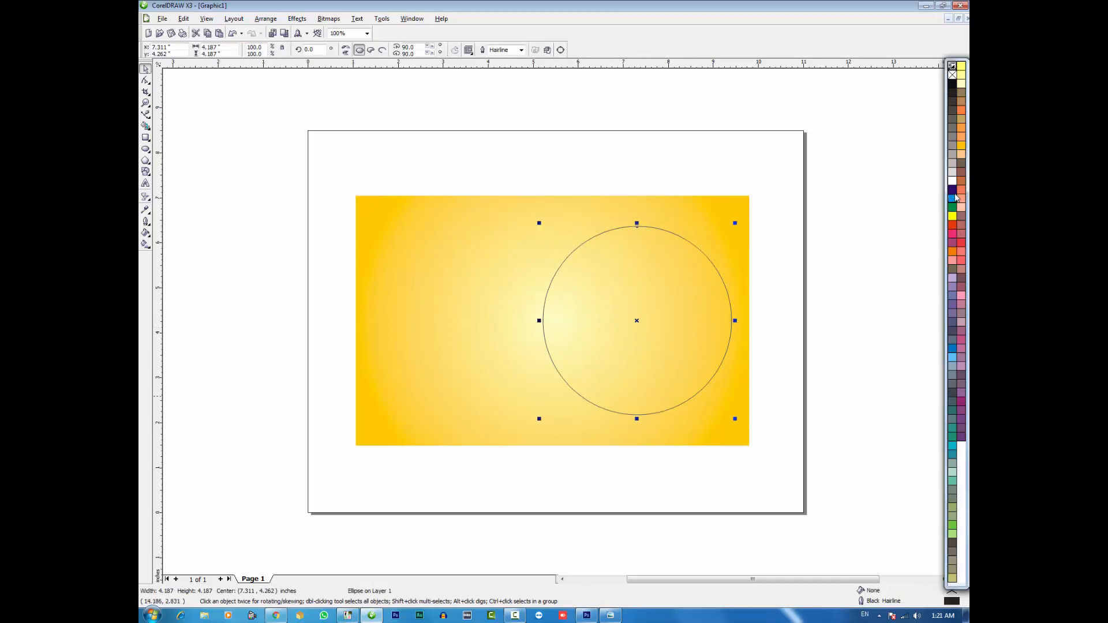
click(952, 182)
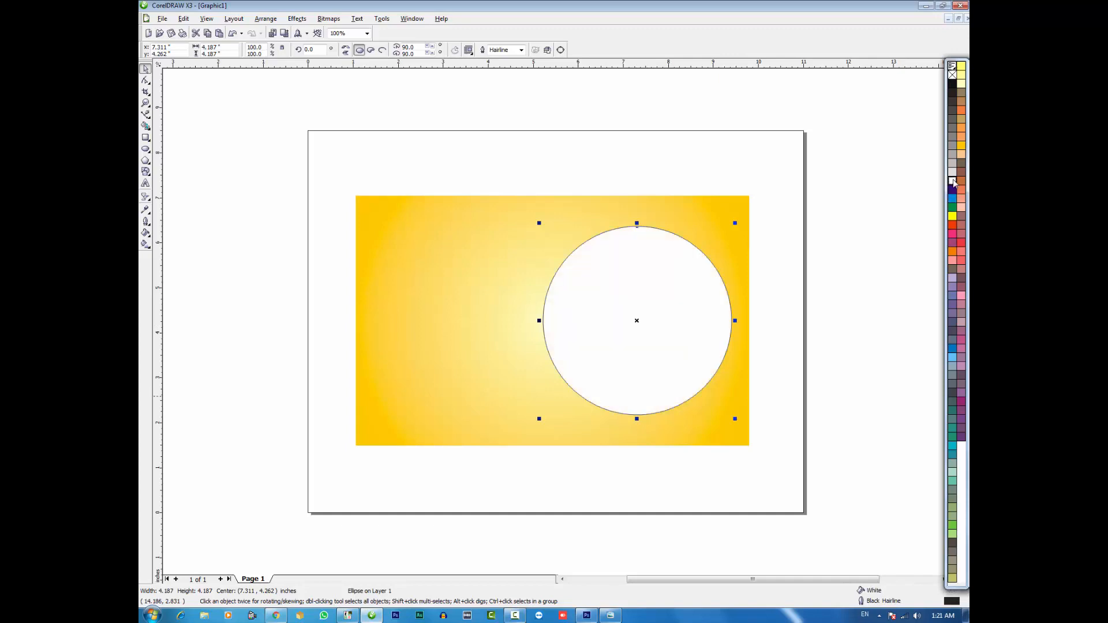
right_click(952, 74)
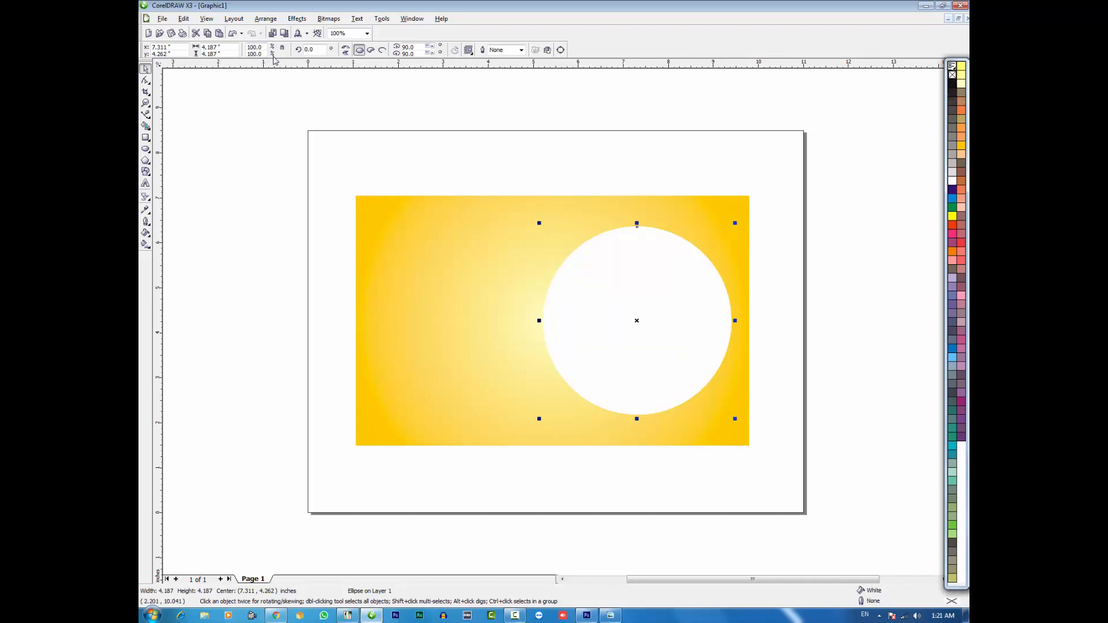
Convert the white circle to a 300 dpi RGB bitmap with anti-aliasing and a transparent background
click(328, 19)
click(346, 29)
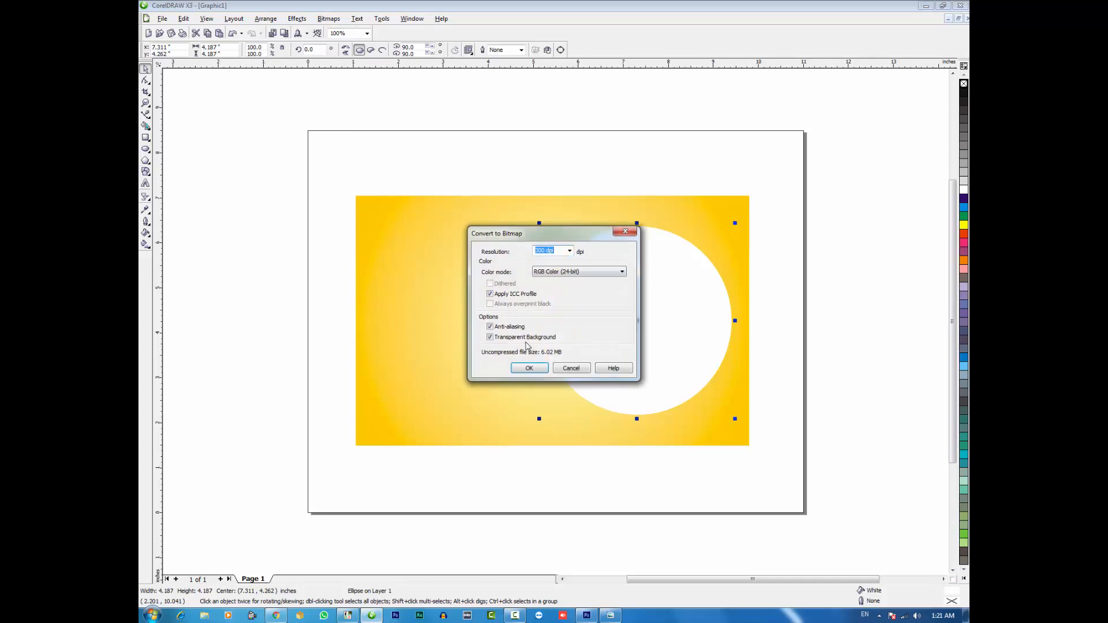
click(532, 368)
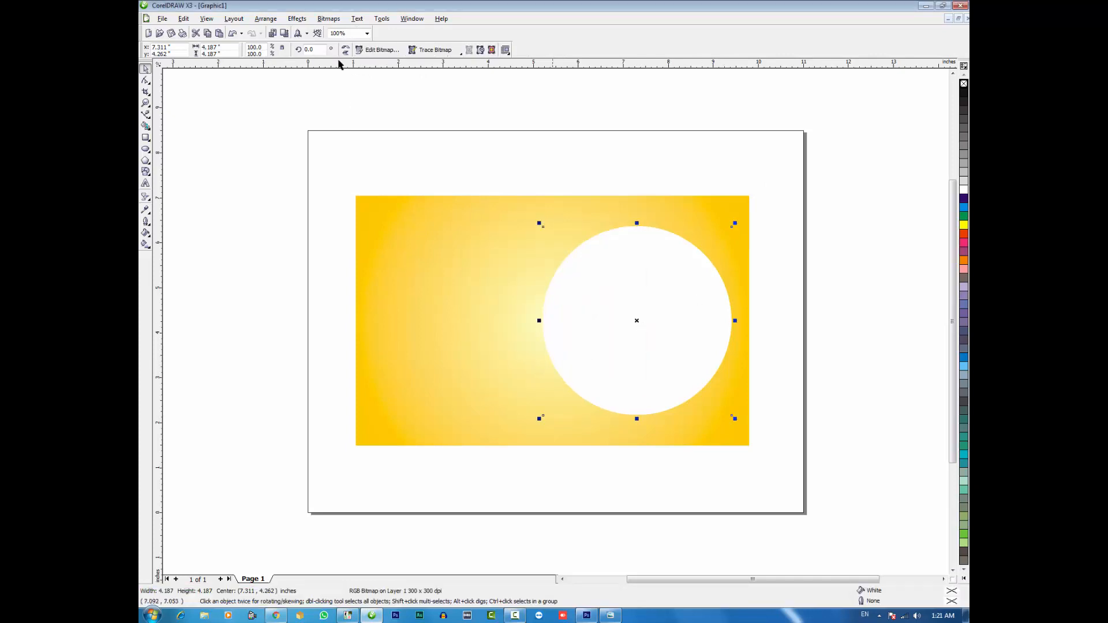
Apply a Gaussian blur with a radius of 33 pixels to the circle bitmap
click(333, 22)
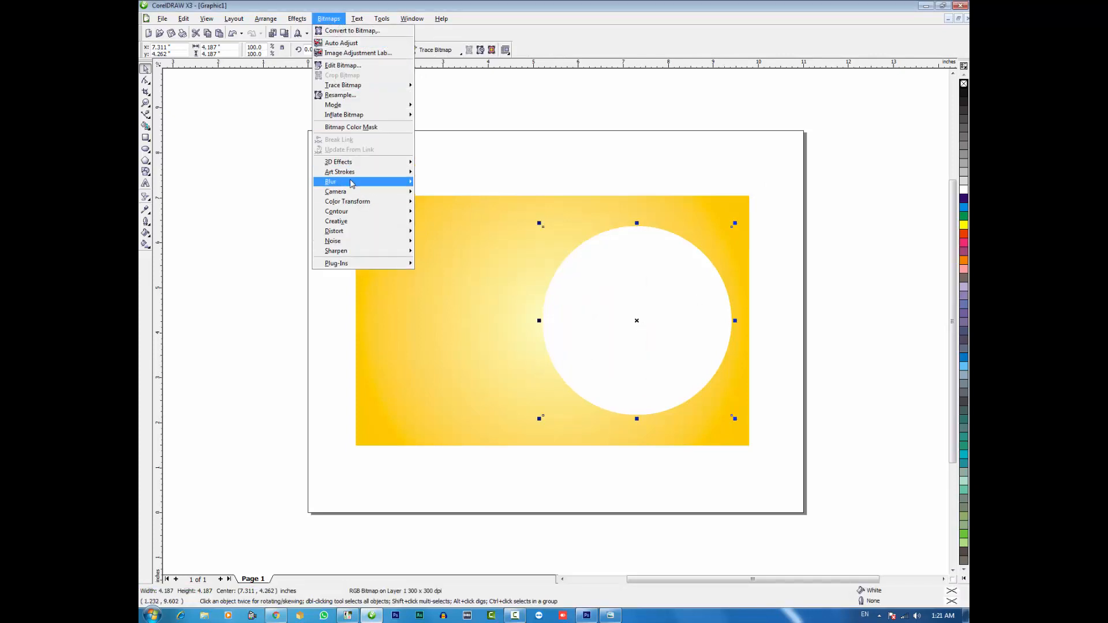
mouse_move(405, 184)
click(437, 194)
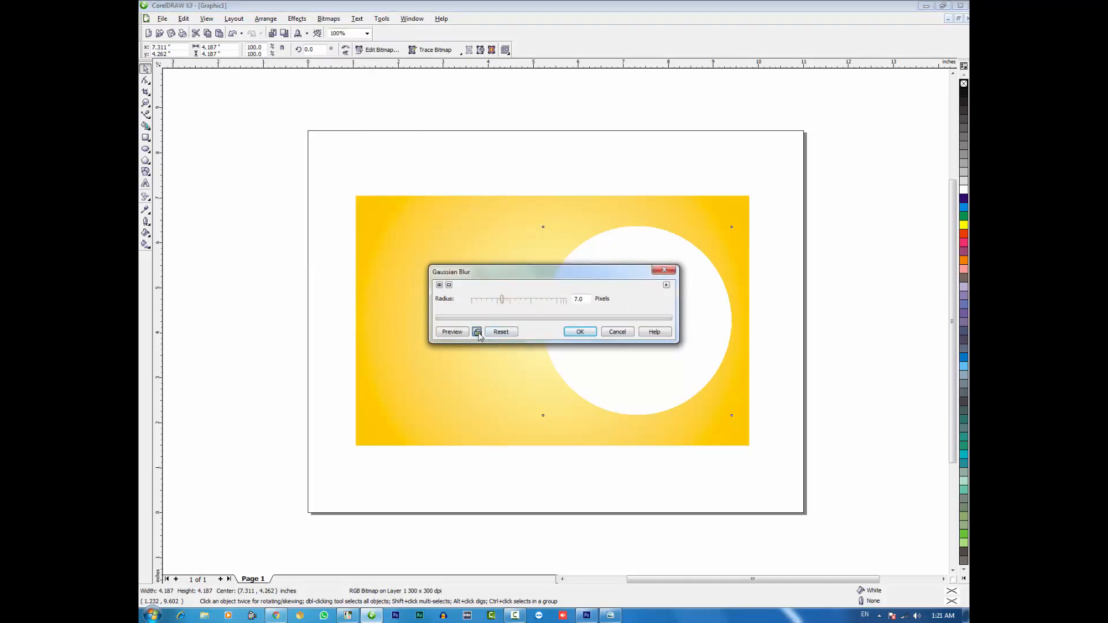
click(477, 332)
drag(501, 300, 523, 304)
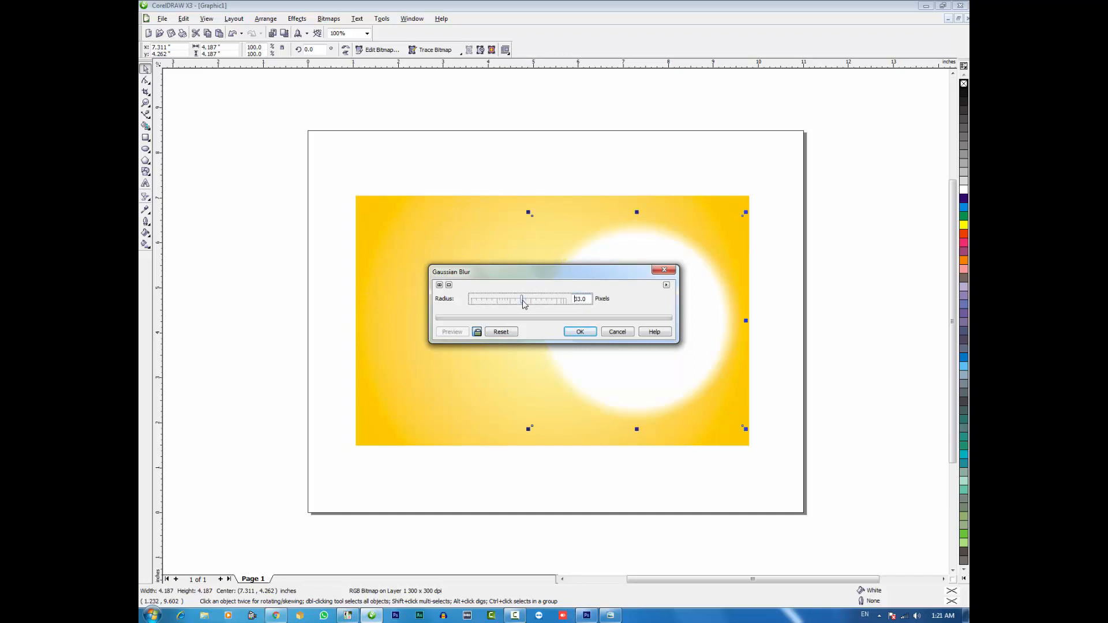
click(578, 333)
Draw a second circle about 3.25 inches wide and center it horizontally and vertically on the blurred circle
click(145, 149)
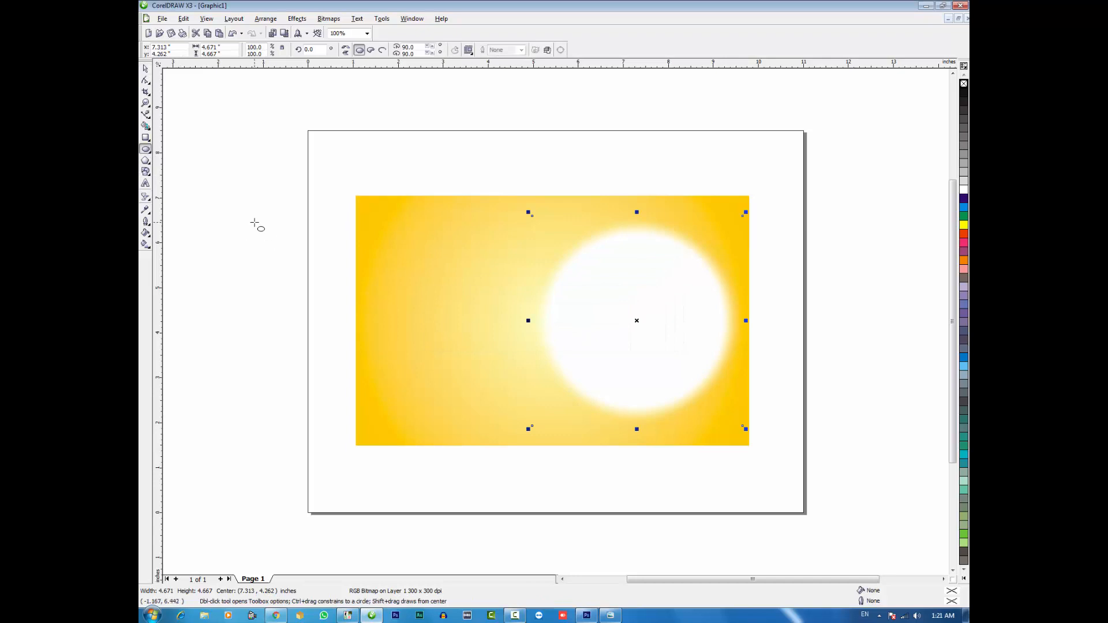
drag(255, 221, 401, 369)
key(space)
shift+click(633, 336)
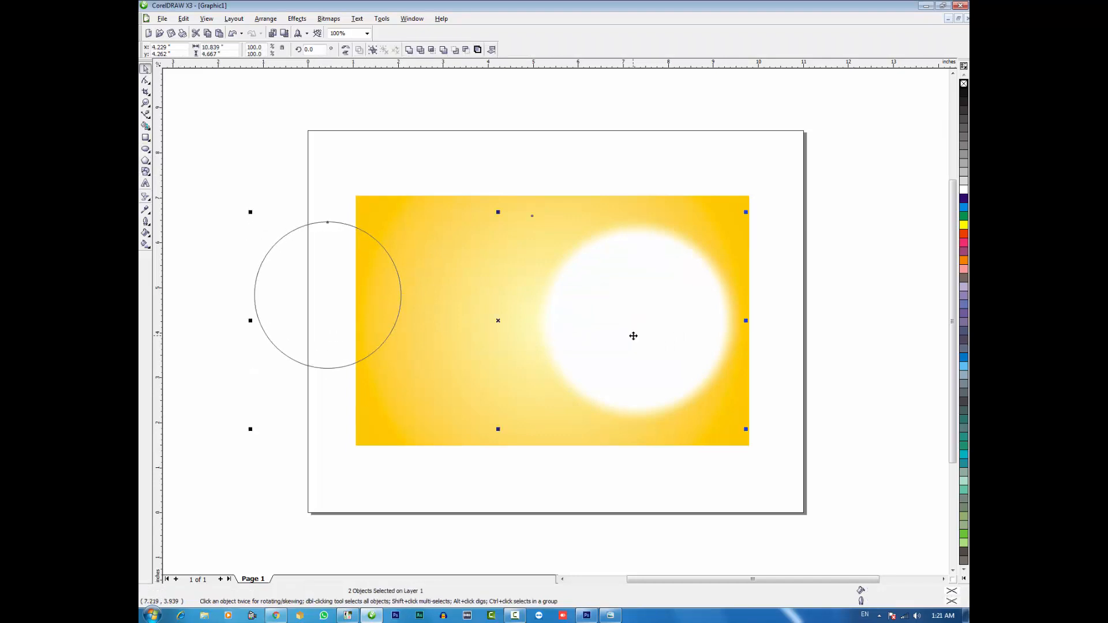
key(c)
key(e)
key(Escape)
Shrink the inner circle to about 3.12 inches around its center, fill it with white and remove its outline
click(643, 314)
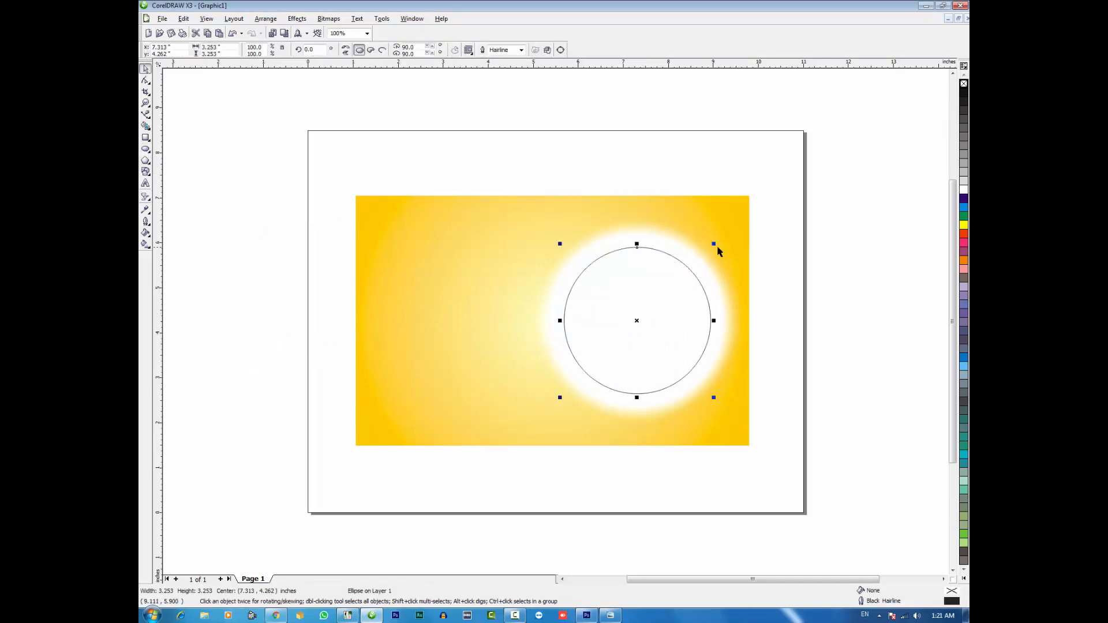
drag(714, 246, 711, 246)
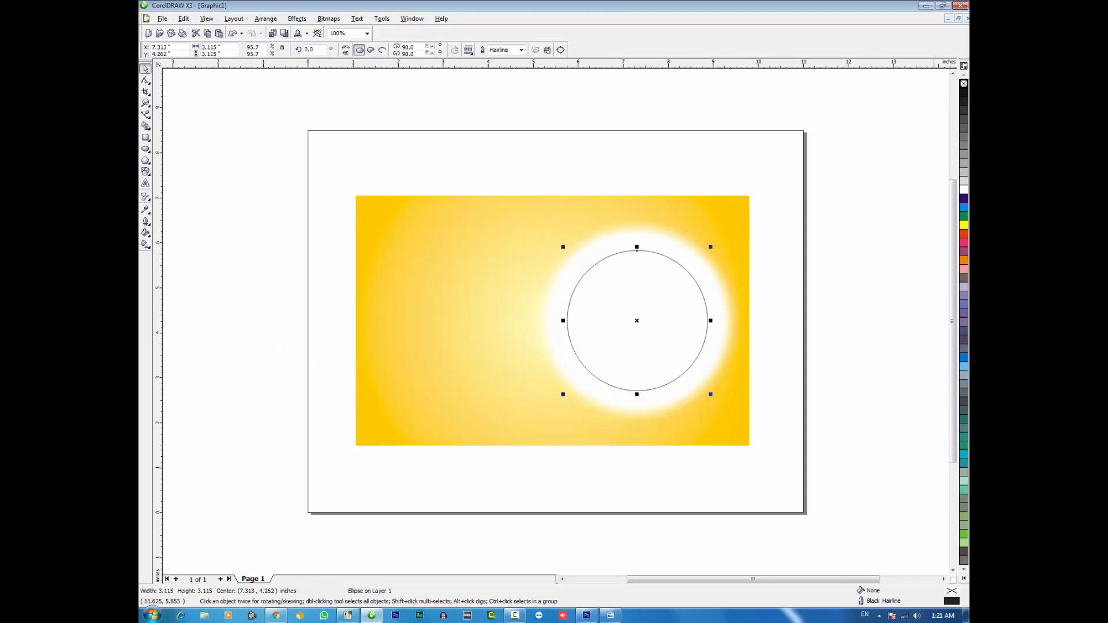
click(963, 191)
right_click(963, 84)
click(838, 212)
Apply a uniform transparency of 50 to the blurred circle bitmap
click(694, 252)
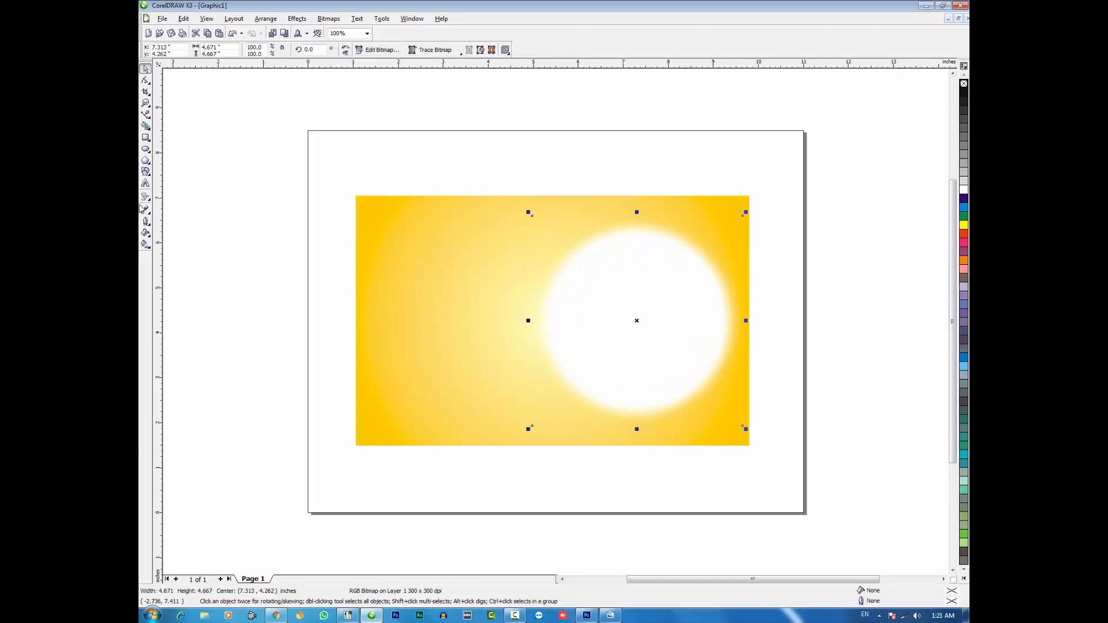
click(146, 196)
click(207, 50)
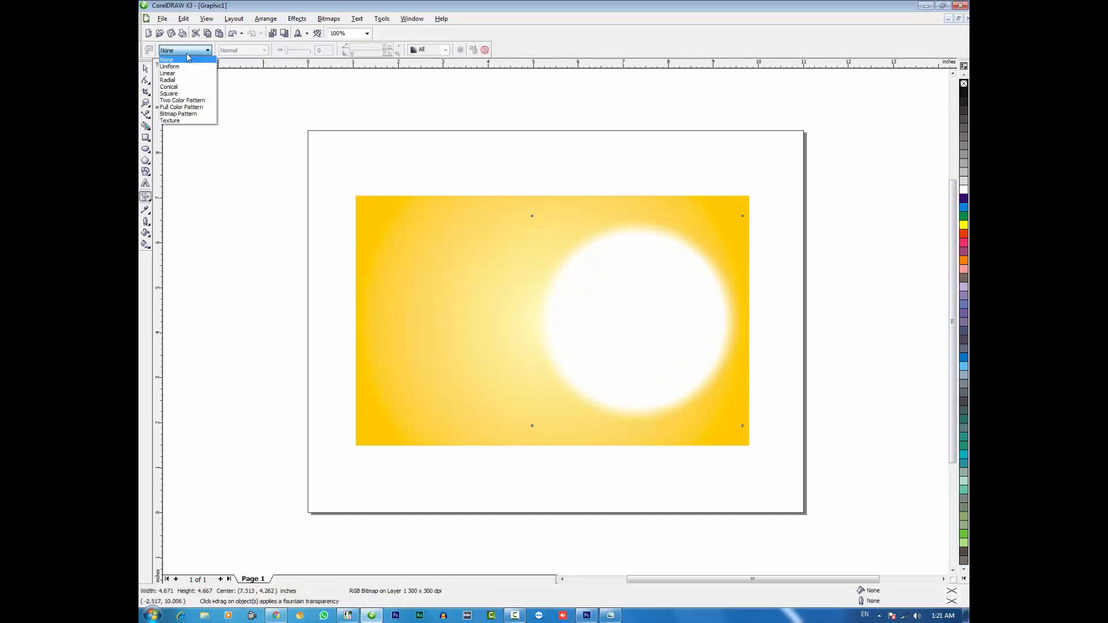
click(173, 67)
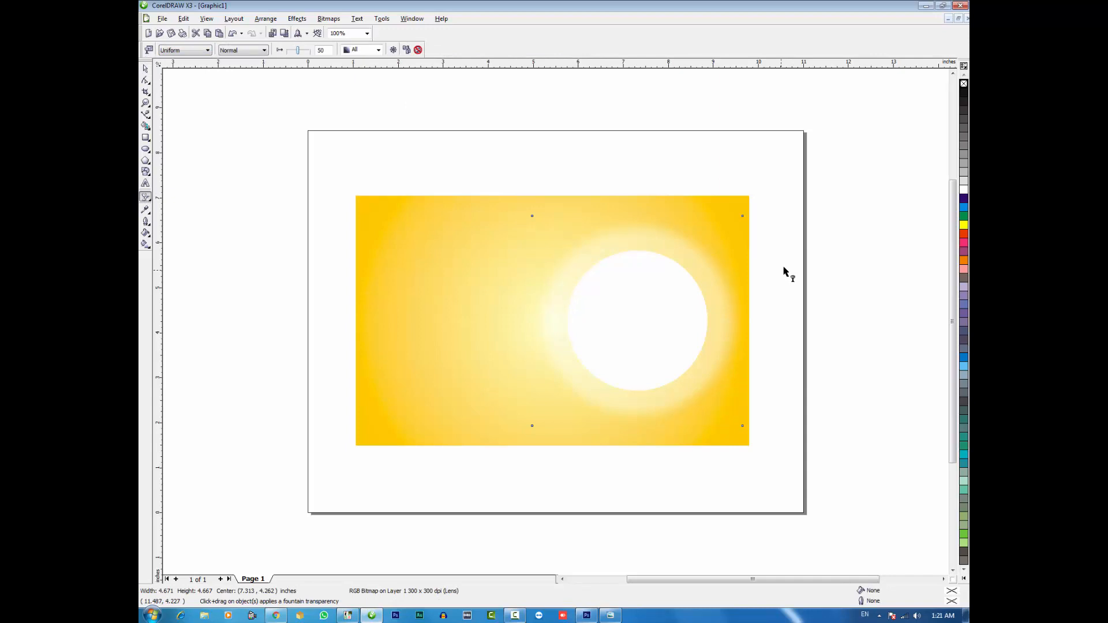
key(space)
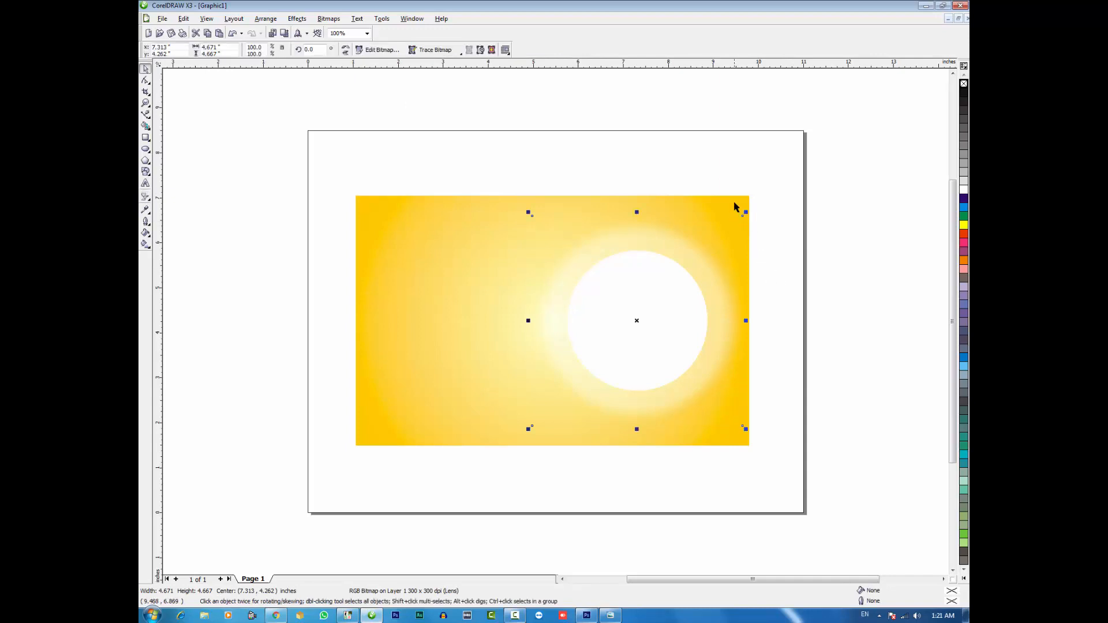
Change the outer color of the rectangle's radial fill to orange
click(731, 208)
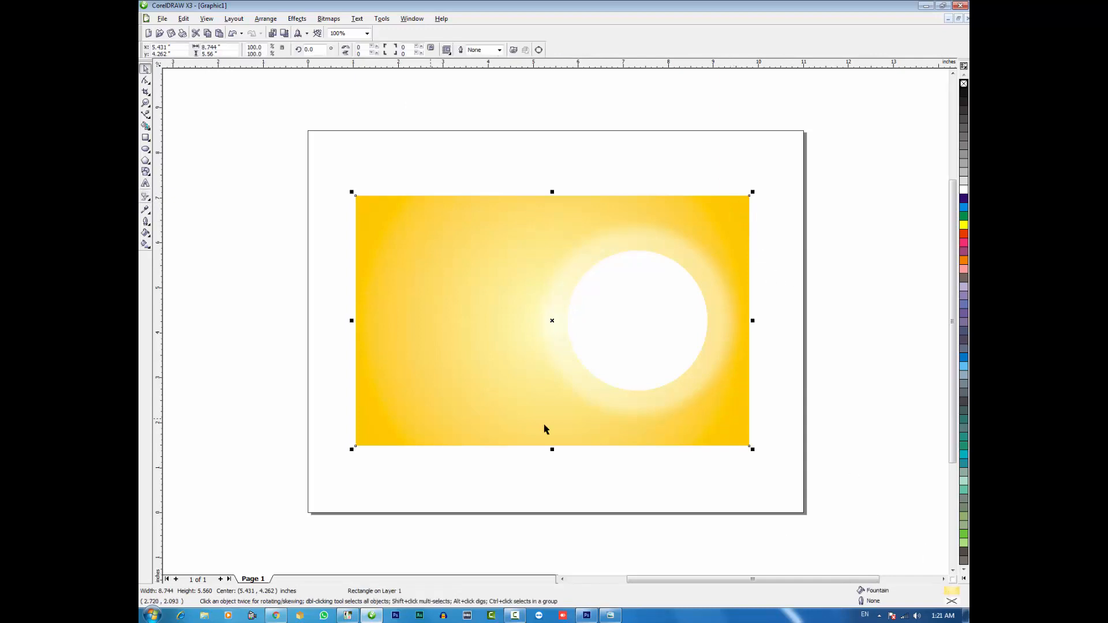
click(144, 246)
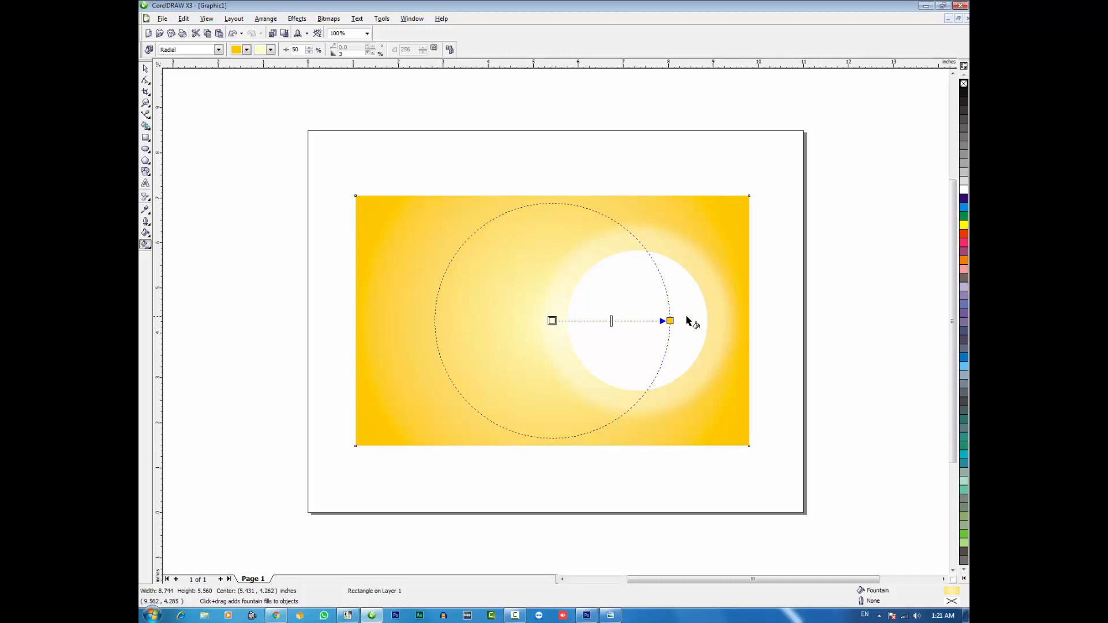
click(963, 261)
key(space)
click(843, 286)
click(610, 292)
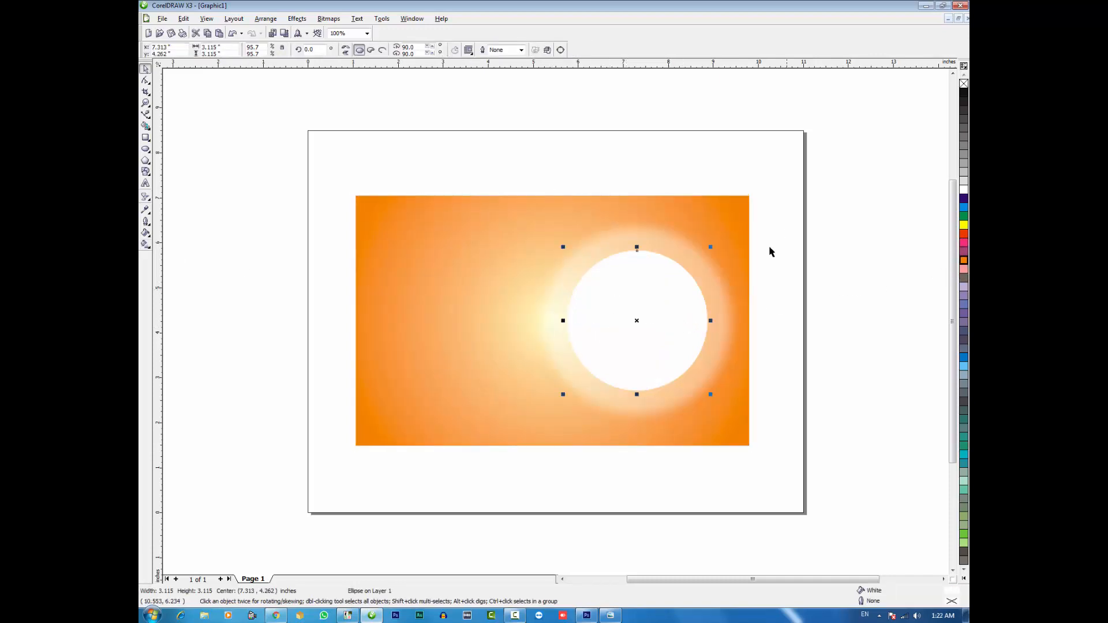
click(768, 255)
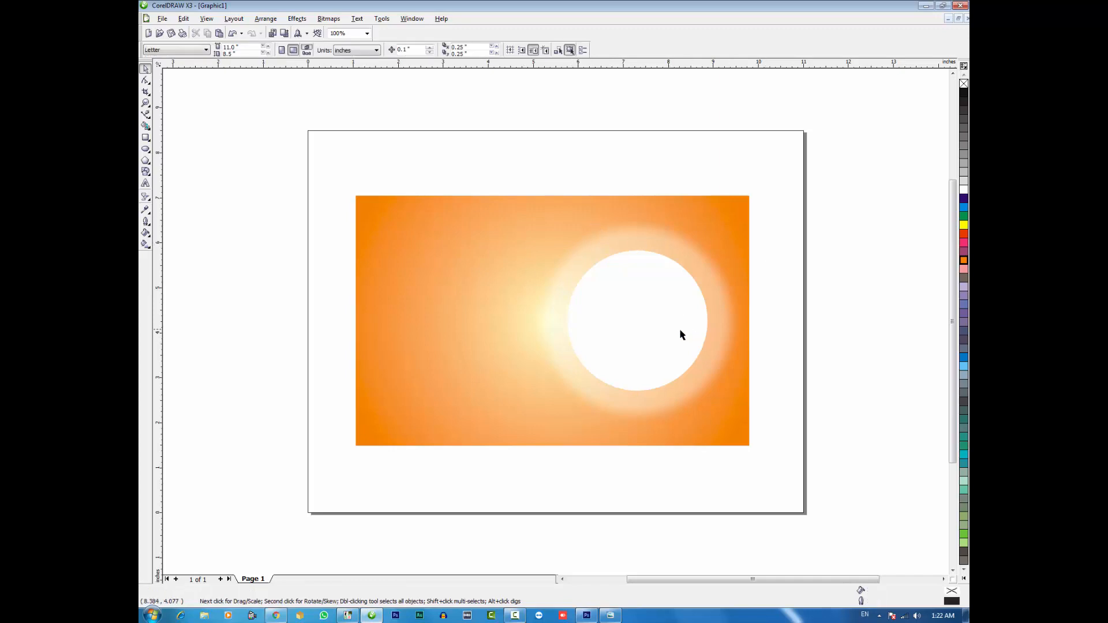
Stretch the background rectangle taller from its center and shift the blurred and inner circles together slightly left
click(537, 208)
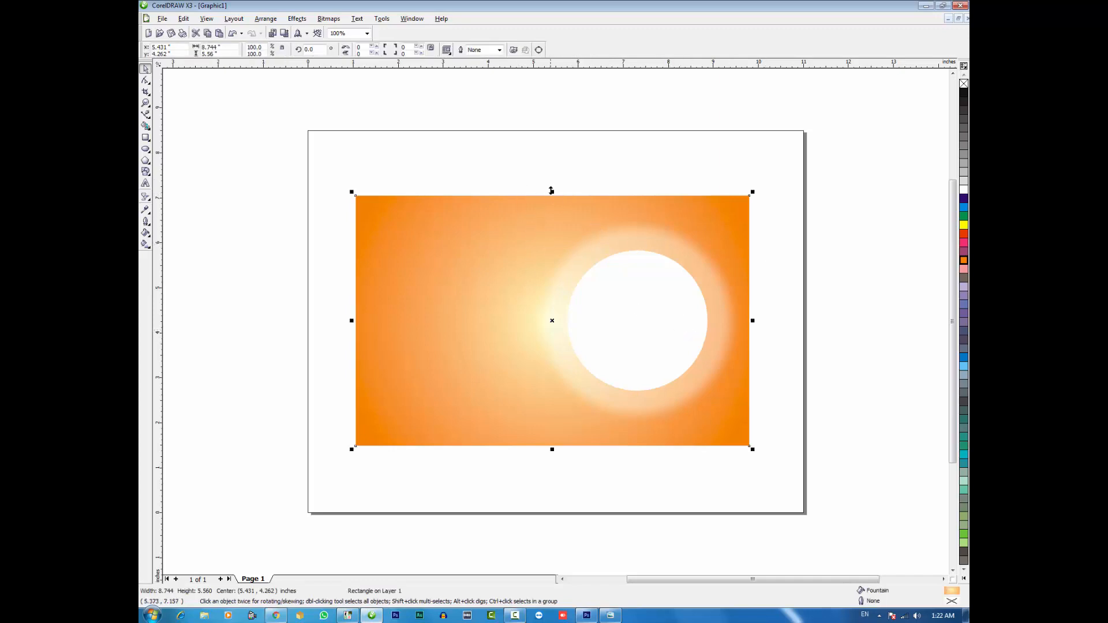
drag(550, 192, 751, 431)
drag(644, 353, 641, 353)
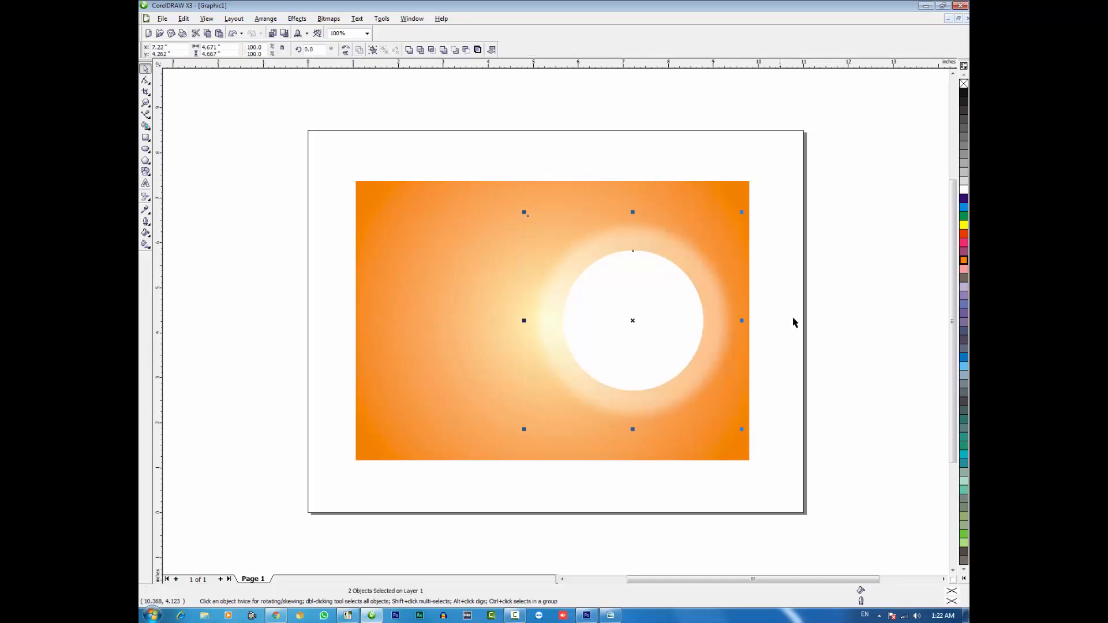
click(834, 305)
Enlarge a copy of the white circle to about 4.55 inches around its center, without fill and with a black 2.0 pt outline
click(671, 300)
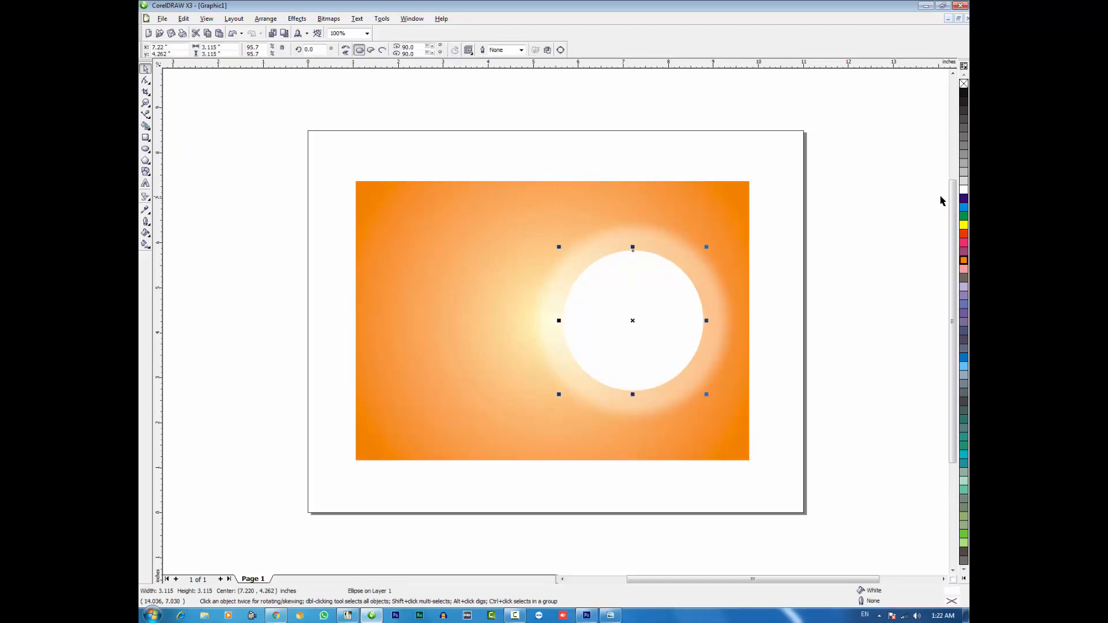
drag(706, 247, 754, 217)
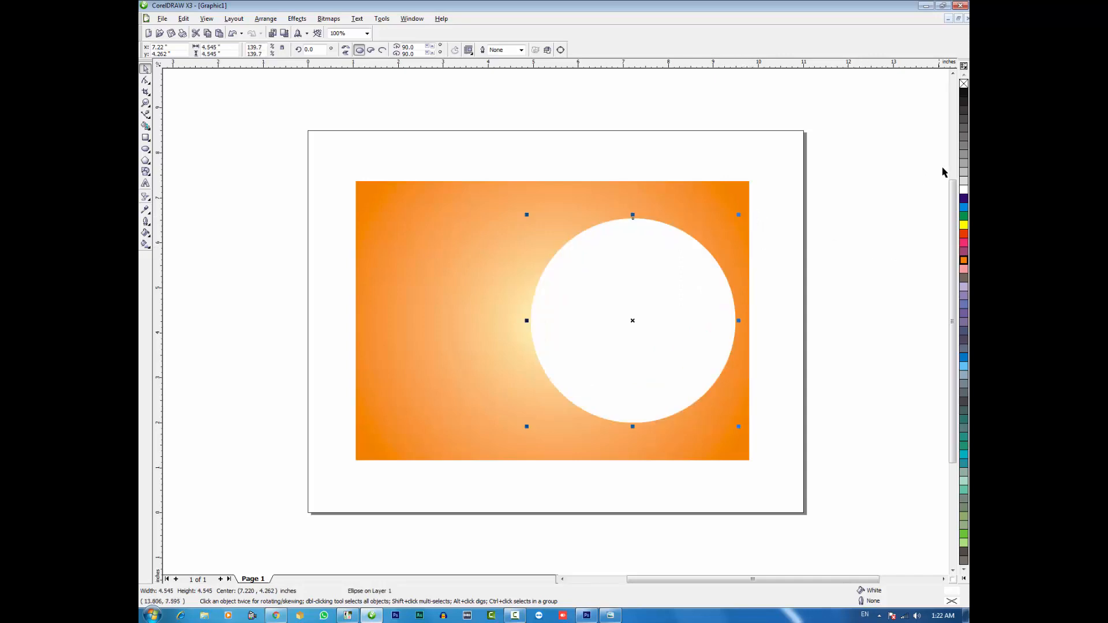
click(962, 84)
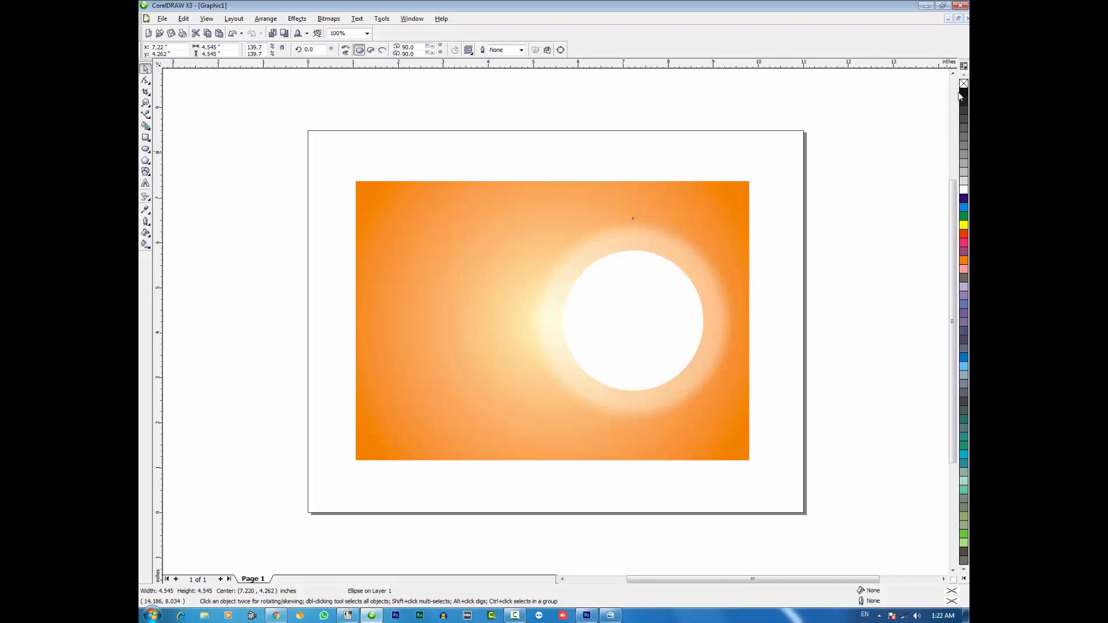
right_click(962, 93)
click(521, 50)
click(513, 92)
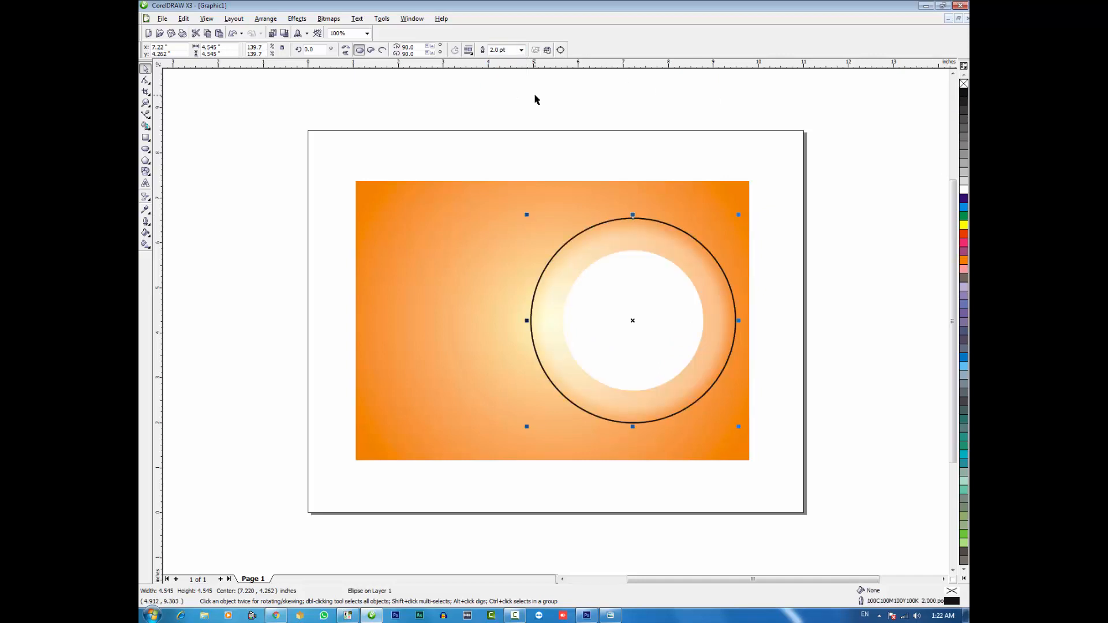
Turn the black ring into an arc covering only its left half, from 90 to 270 degrees
click(146, 149)
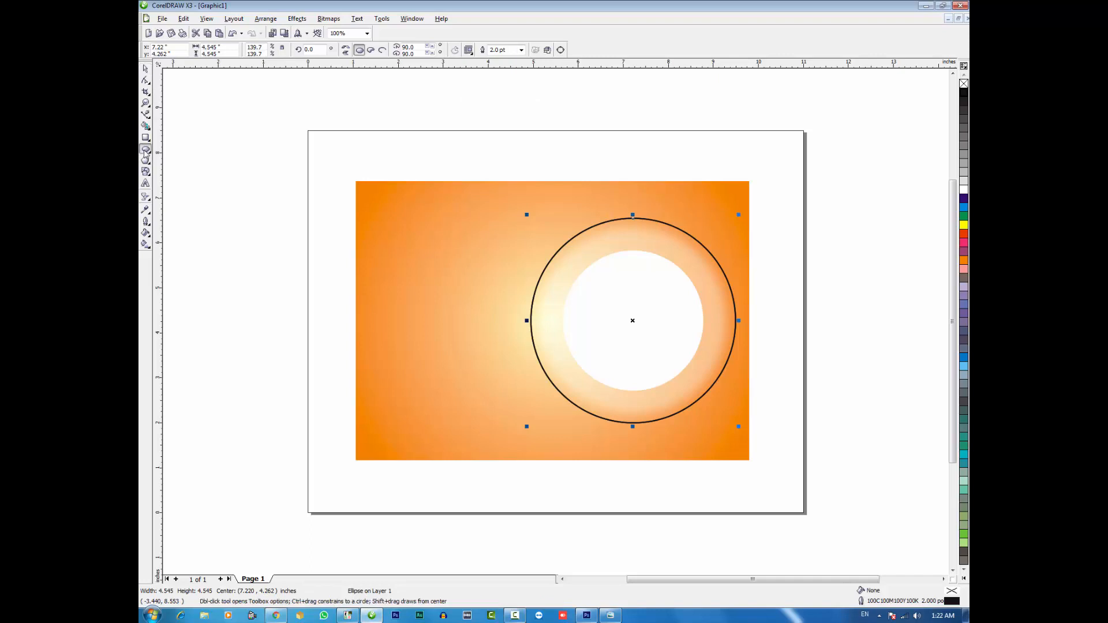
click(382, 50)
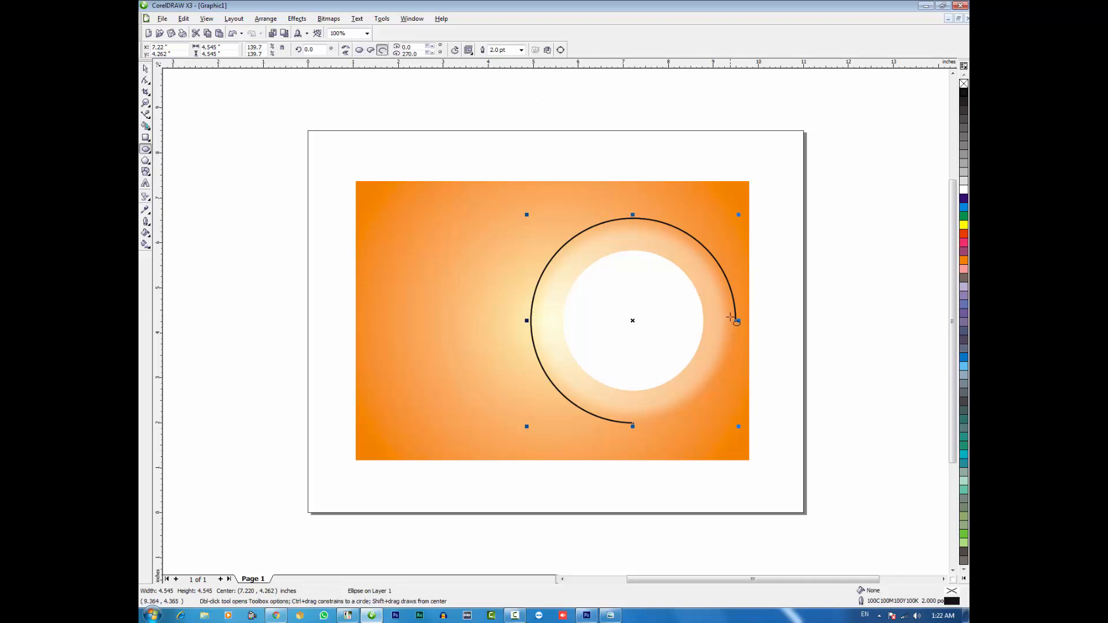
click(146, 80)
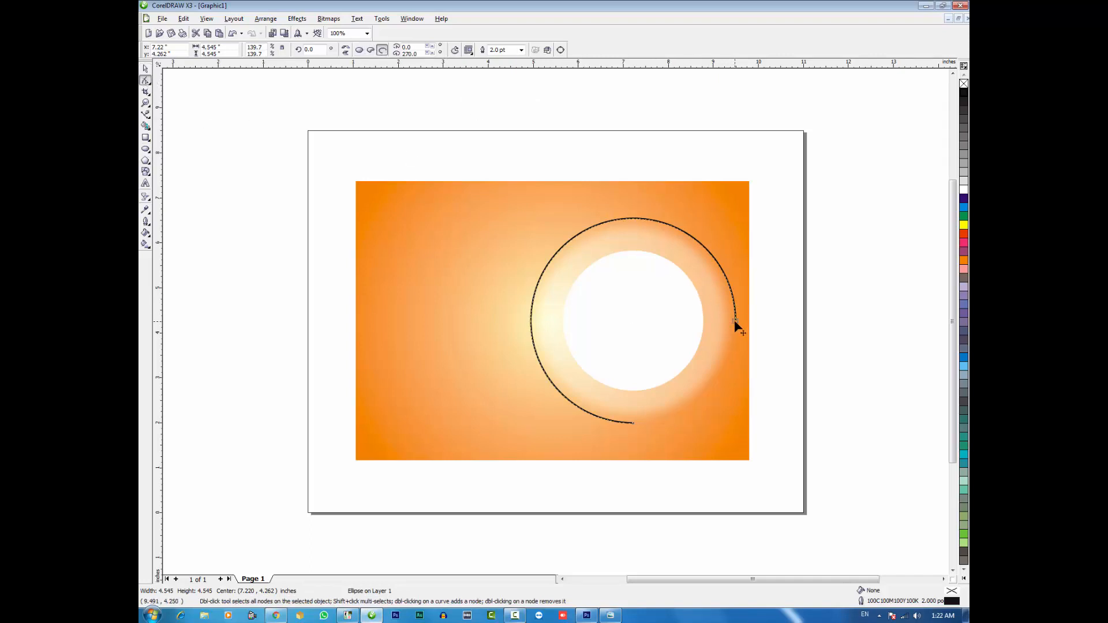
drag(734, 320, 638, 214)
key(space)
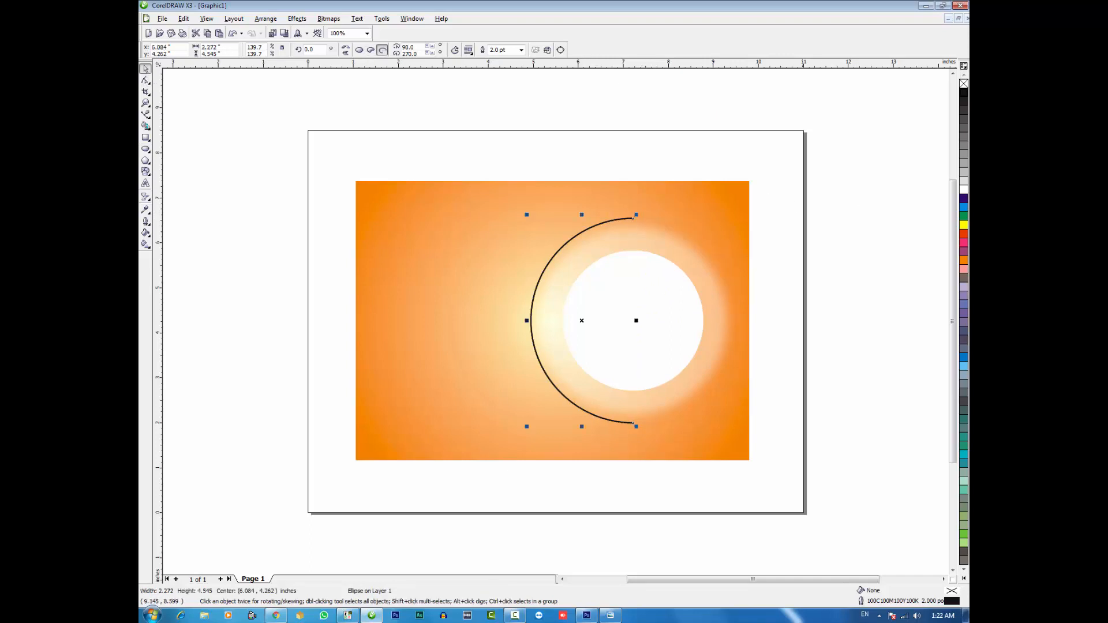
Try a white outline on the half-circle arc, return it to black and deselect it
right_click(961, 190)
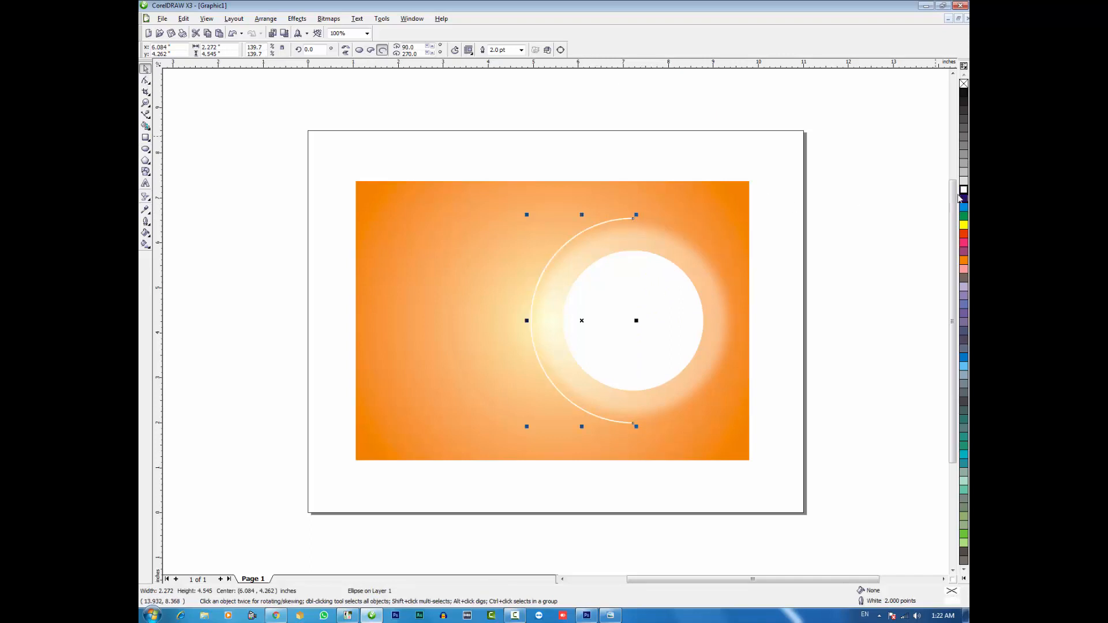
right_click(963, 94)
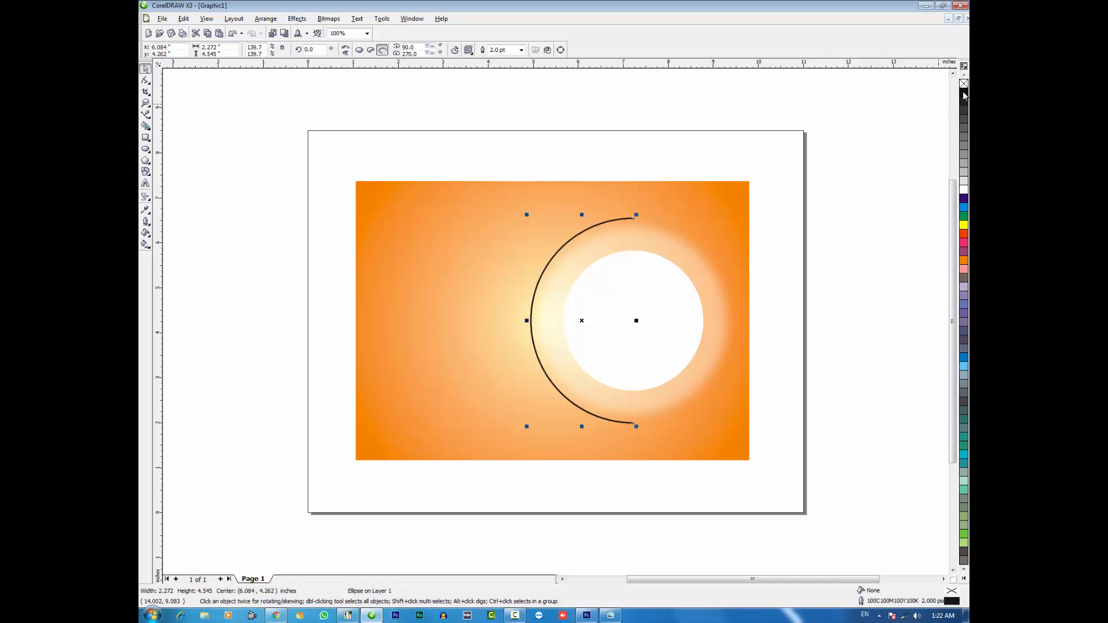
click(553, 128)
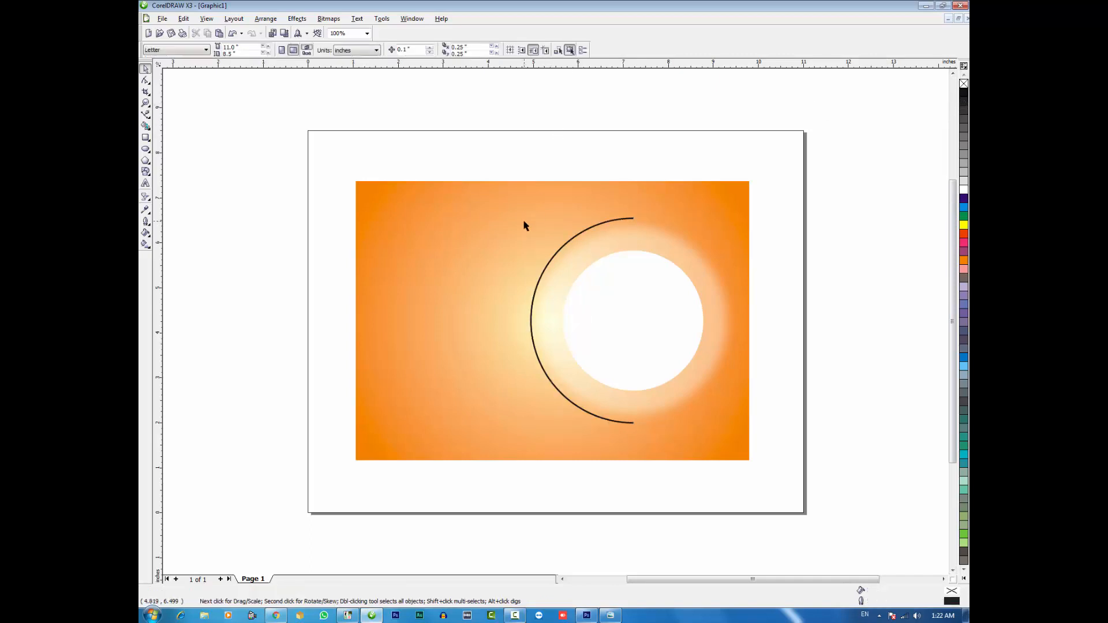
click(524, 225)
click(540, 134)
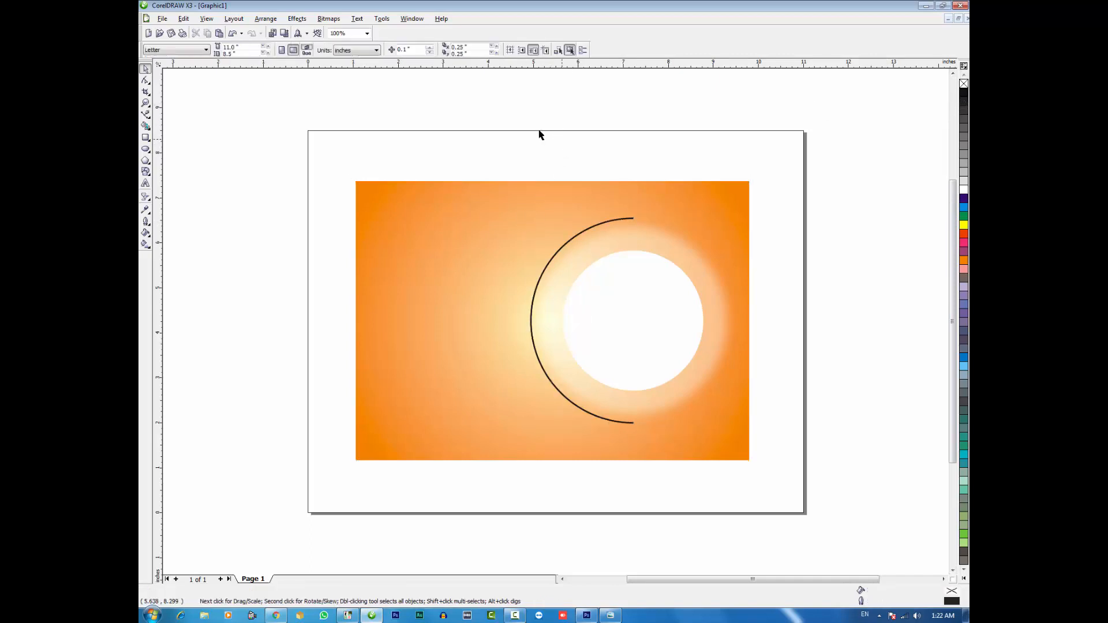
Draw a white, outline-free circle of about 0.45 inch and place one copy near each end of the half-circle arc
click(145, 149)
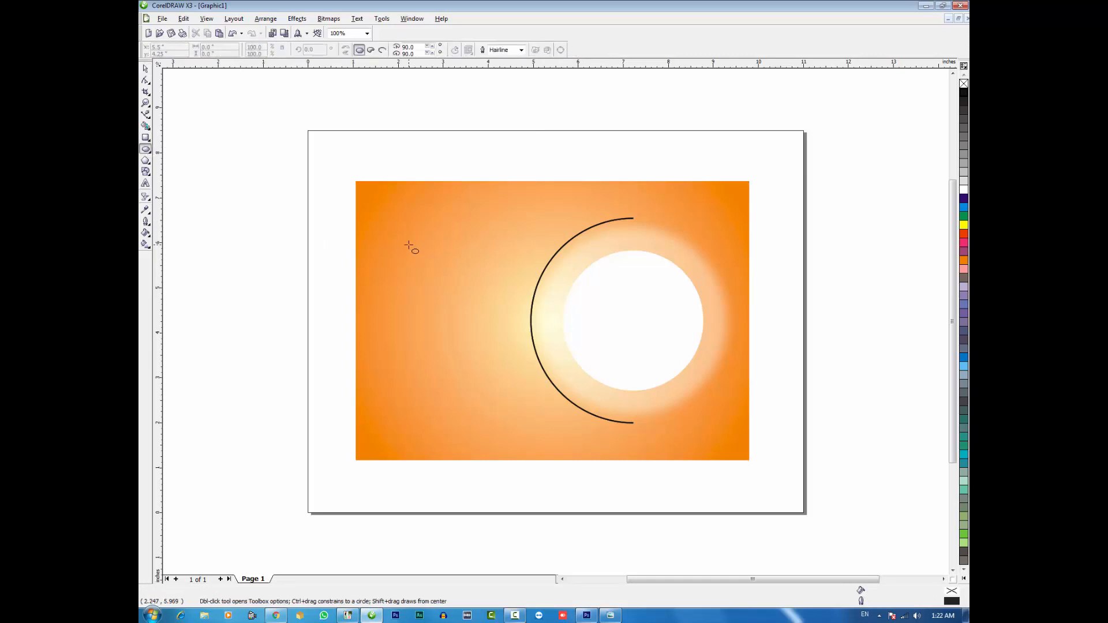
drag(409, 246, 428, 258)
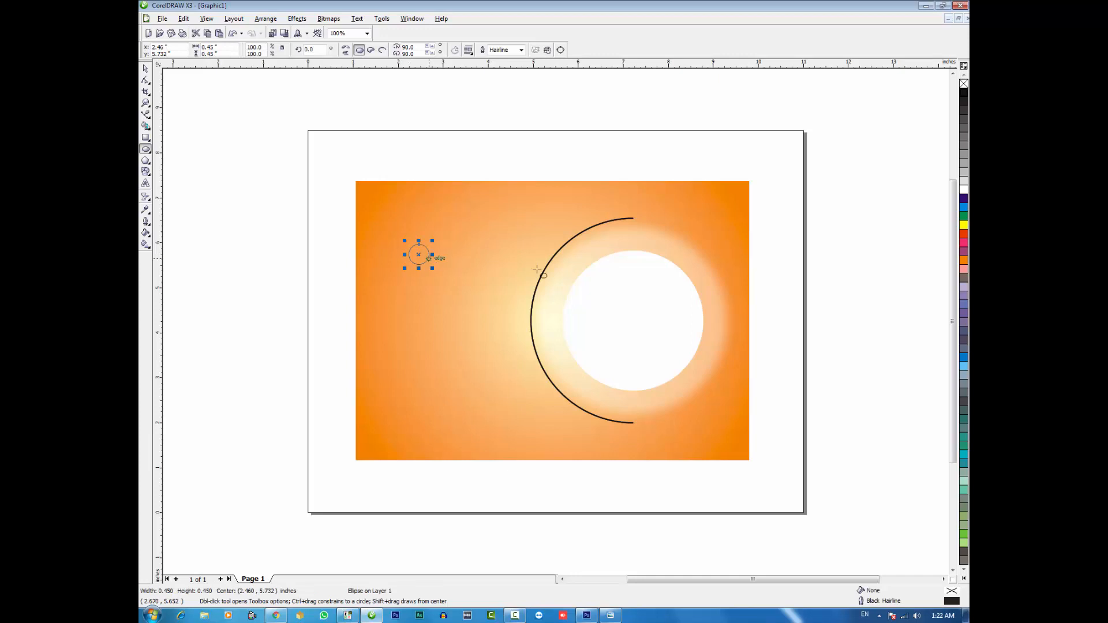
click(963, 190)
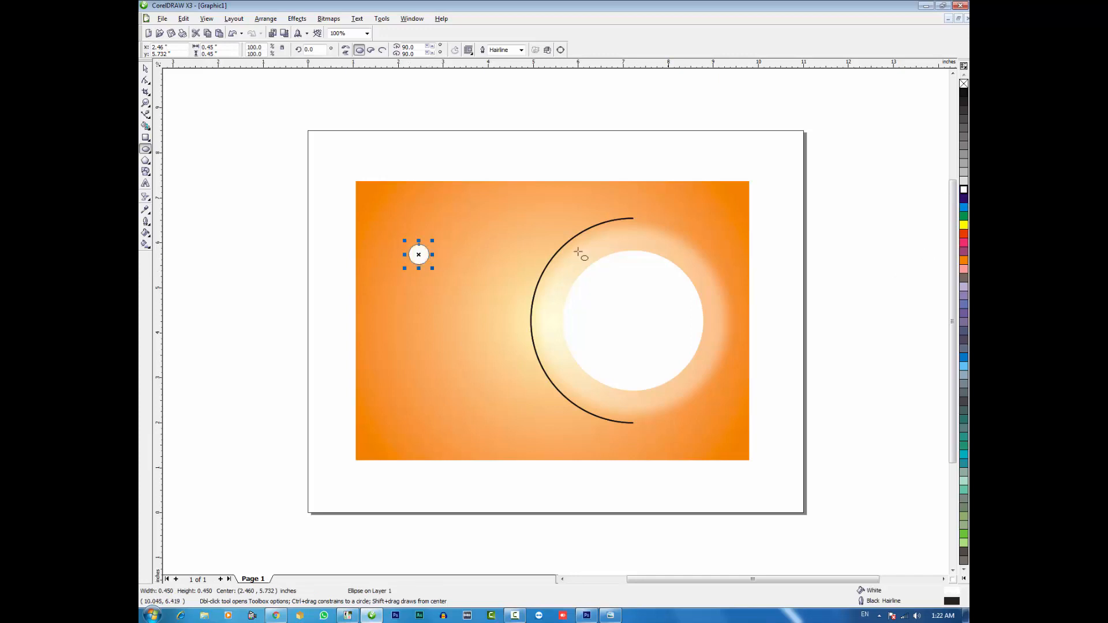
right_click(964, 85)
drag(418, 256, 589, 412)
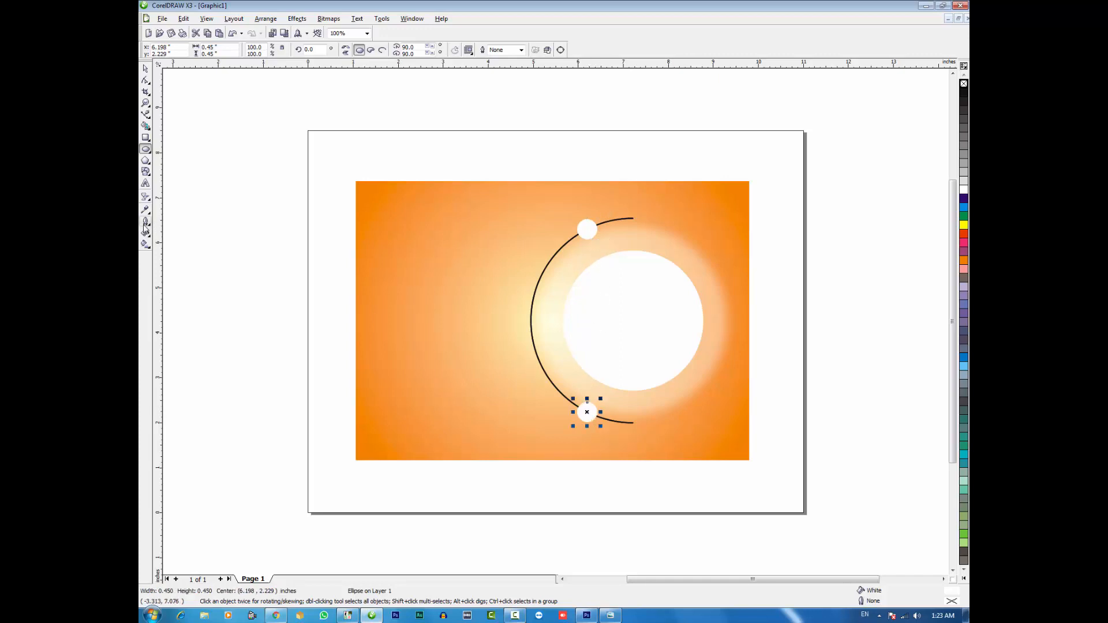
Blend the two small white circles with 3 intermediate steps
click(154, 203)
click(166, 202)
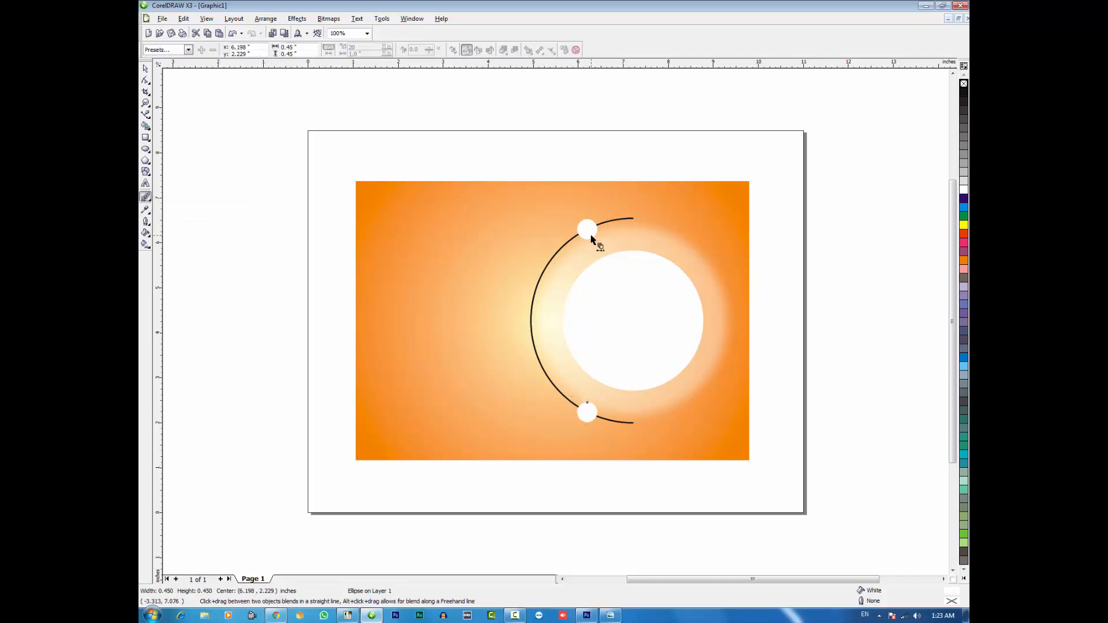
drag(588, 230, 587, 412)
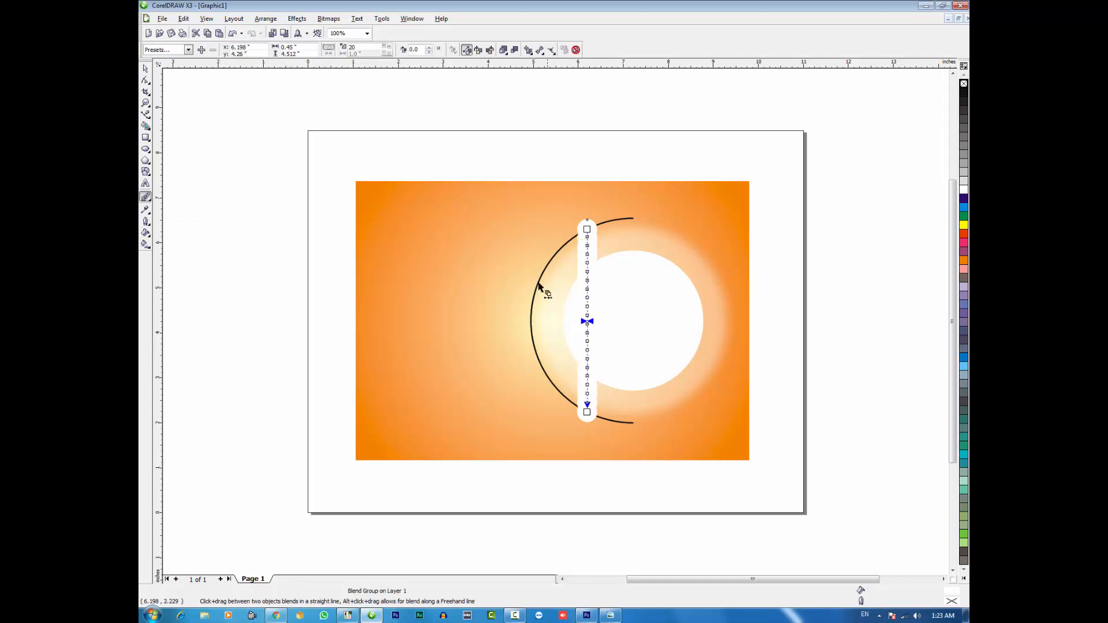
key(Return)
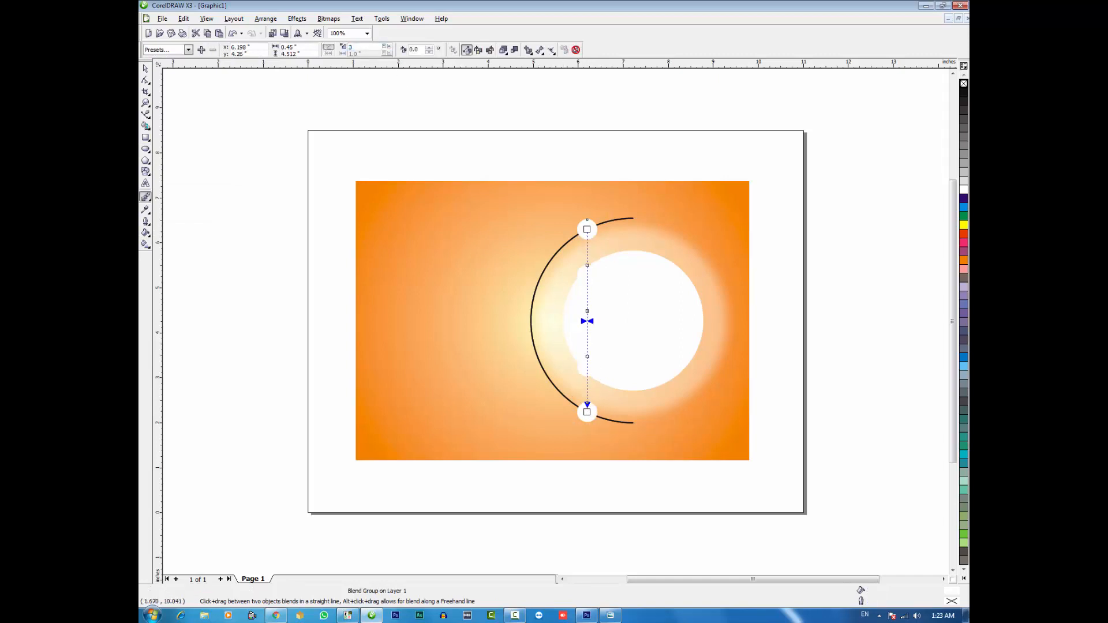
Fit the small-circle blend to the half-circle arc as its new path and deselect it
click(552, 52)
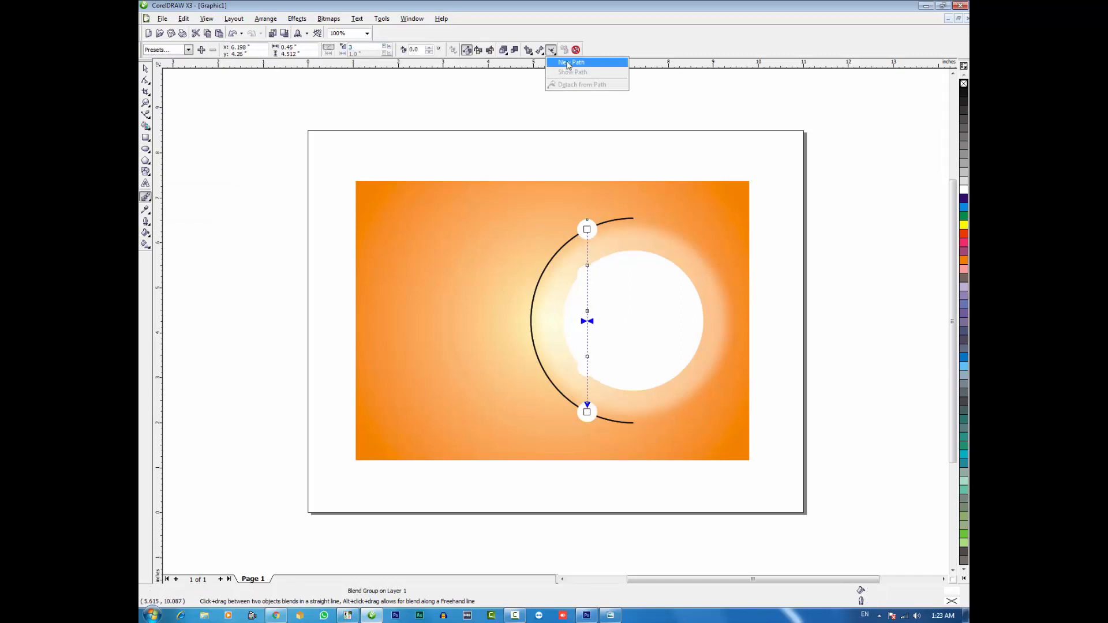
click(560, 61)
click(541, 275)
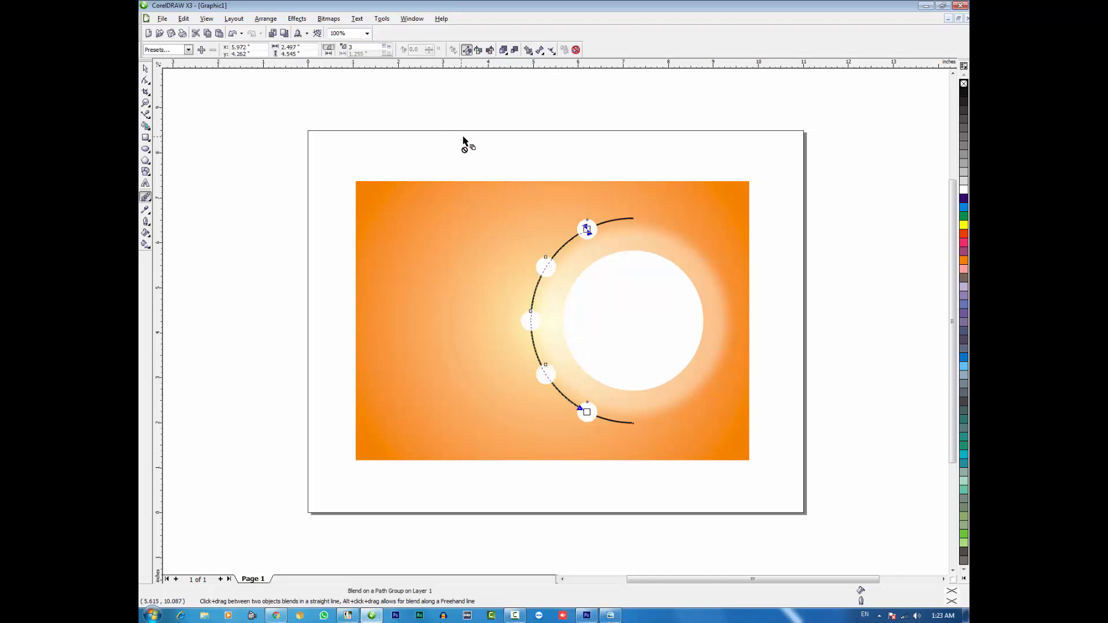
key(space)
click(554, 144)
Draw a horizontal line about 0.66 inch long leftward from the top small circle's center and copy it to the other four circles
click(583, 233)
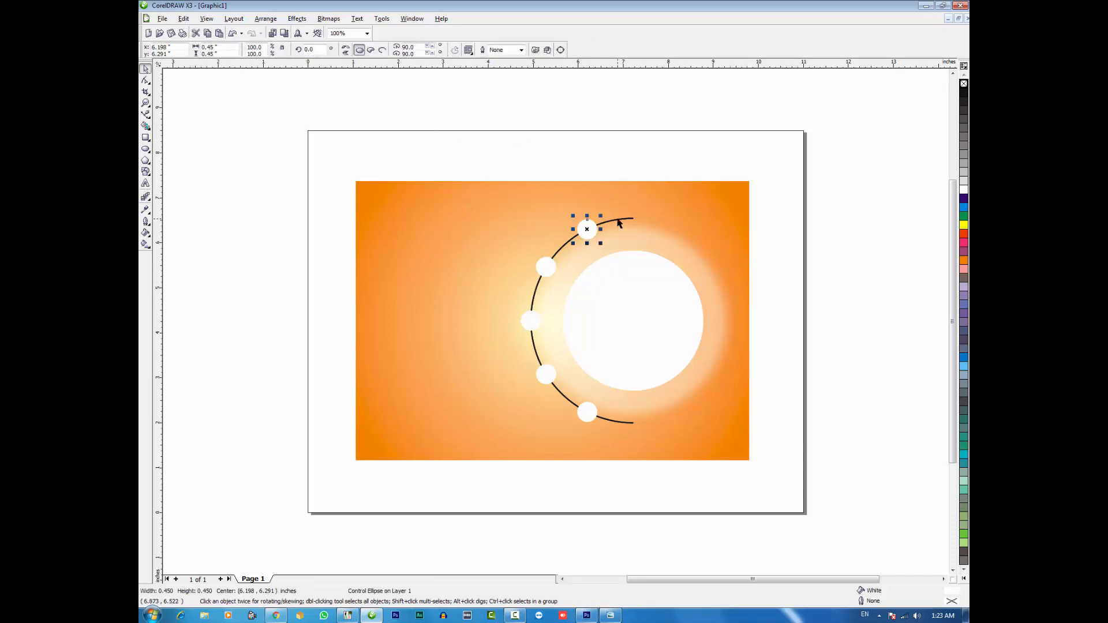
click(150, 120)
click(161, 116)
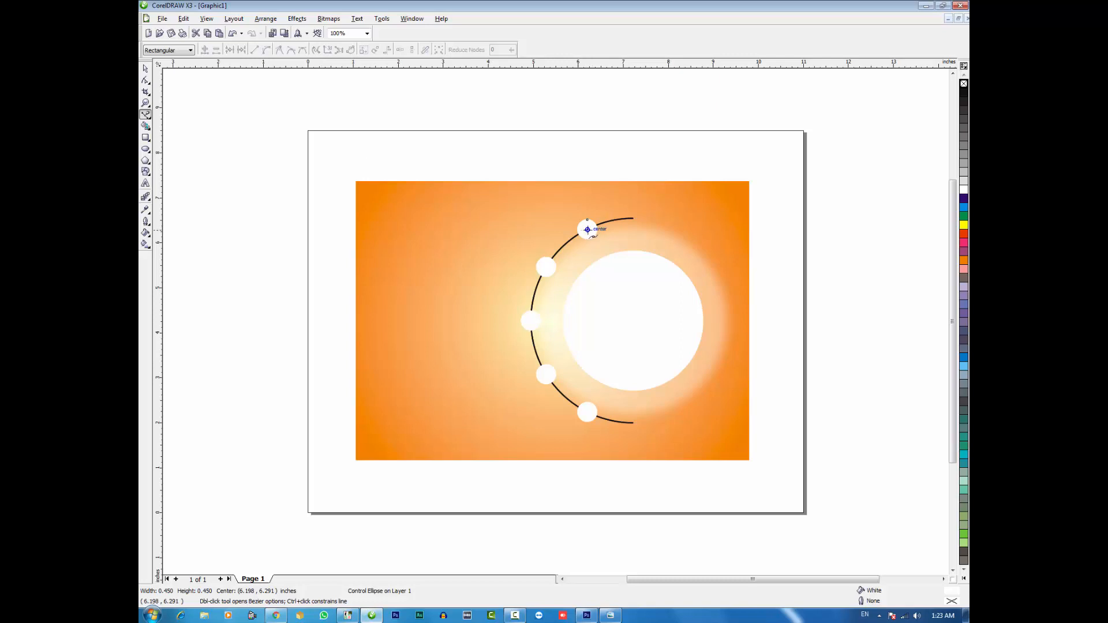
drag(587, 229, 556, 229)
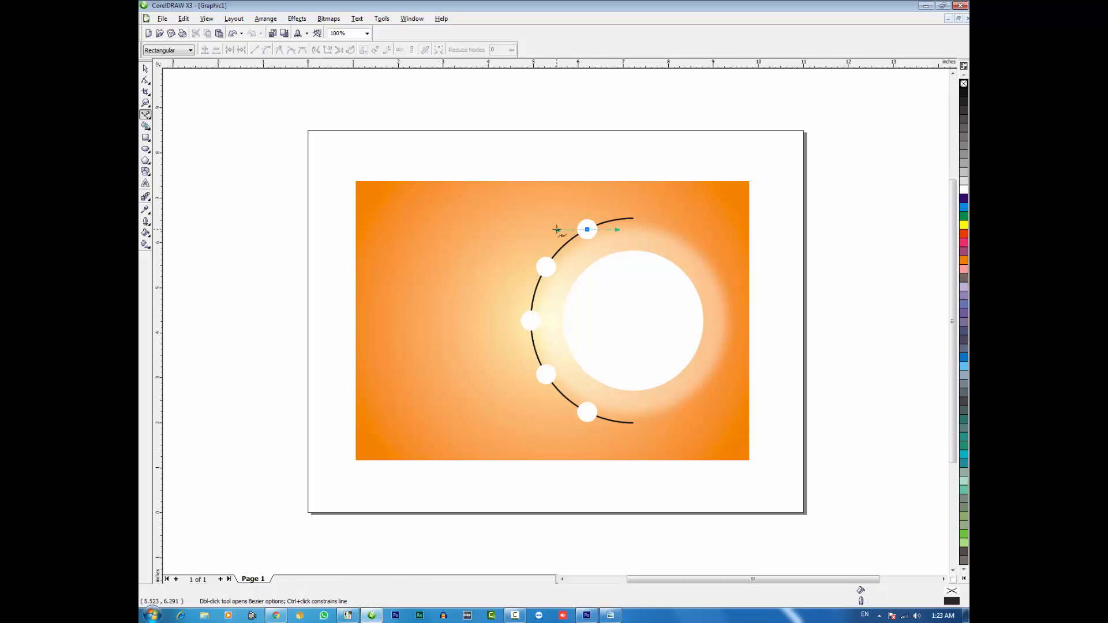
key(space)
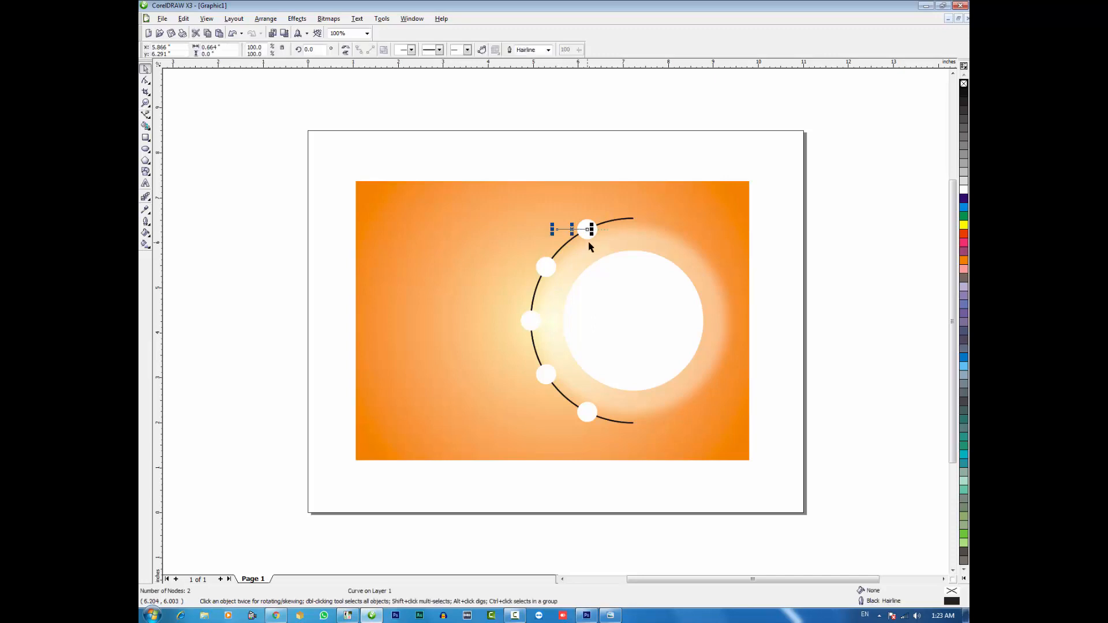
drag(587, 231, 586, 413)
click(512, 158)
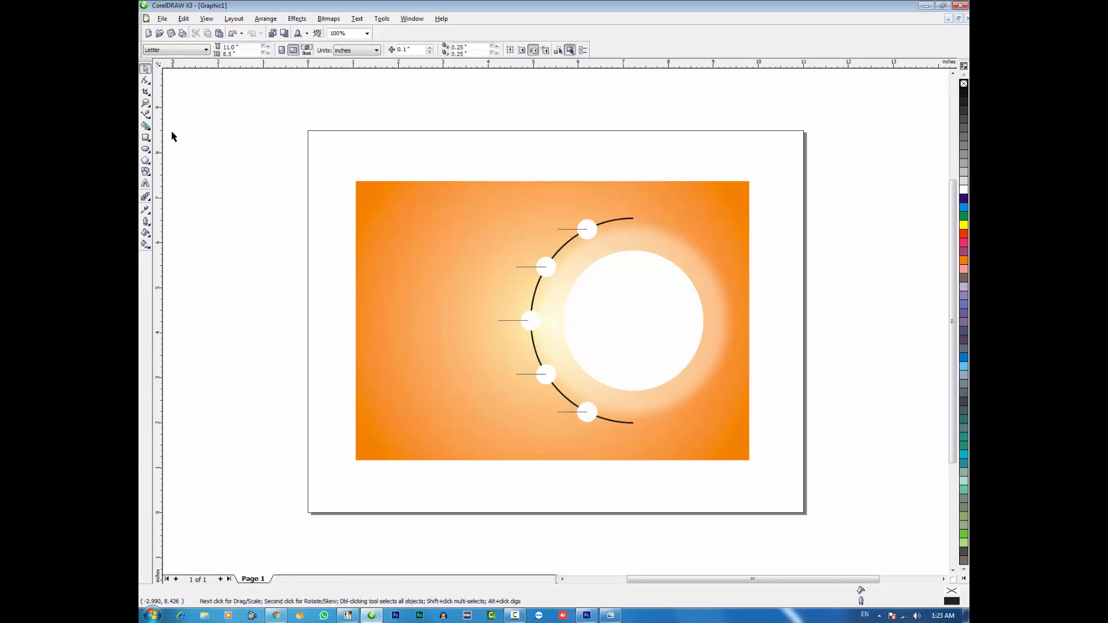
Draw a rectangle about 1.81 by 0.75 inches to the left of the top line and center it vertically on that line
click(146, 137)
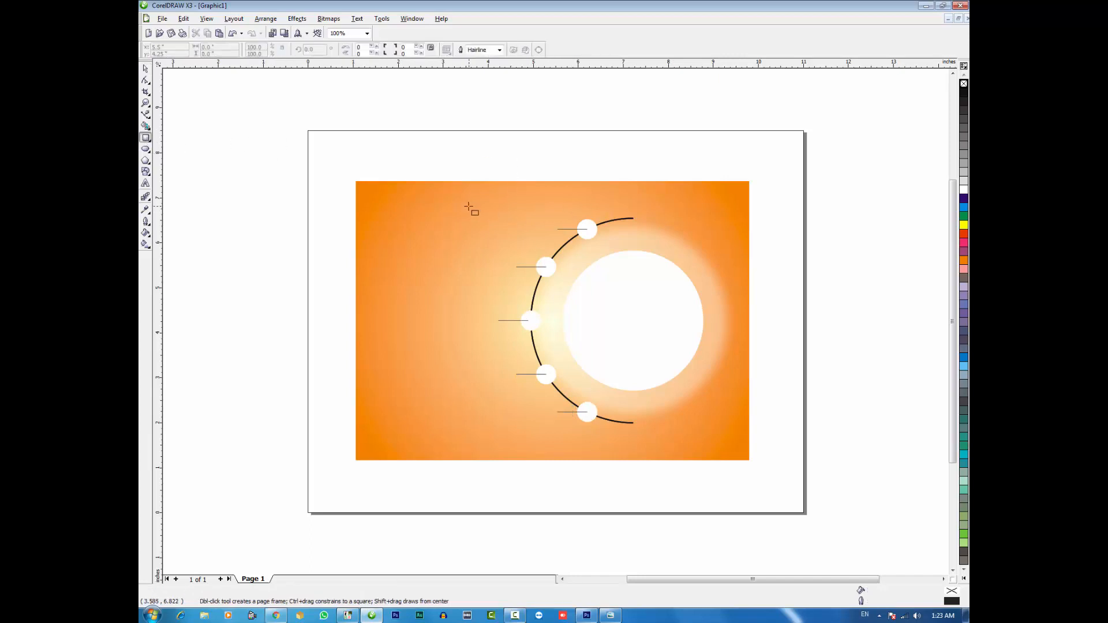
drag(462, 206, 544, 230)
key(space)
shift+click(563, 230)
key(Escape)
key(Escape)
Shift the rectangle right so the middle of its right edge meets the left end of the top line
key(F2)
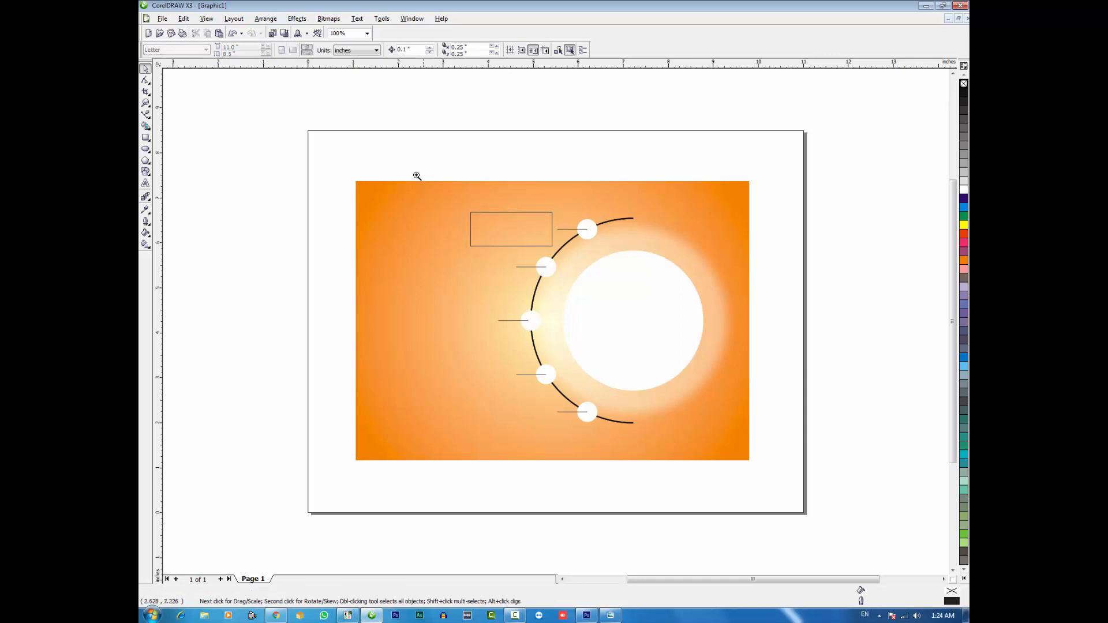
drag(416, 176, 711, 459)
click(532, 166)
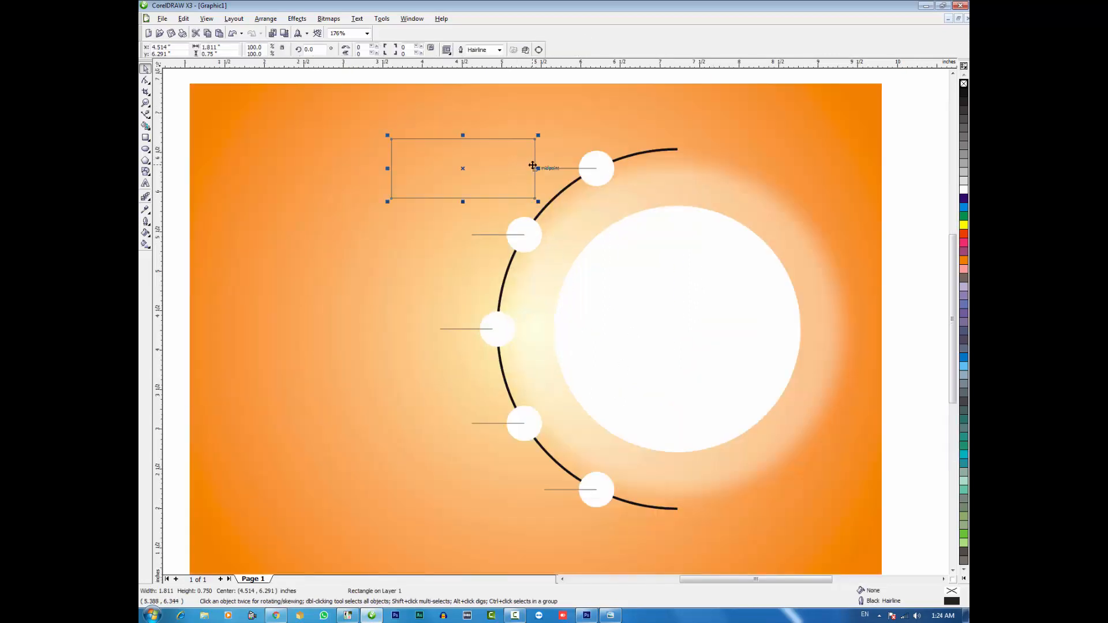
drag(532, 166, 541, 168)
key(Escape)
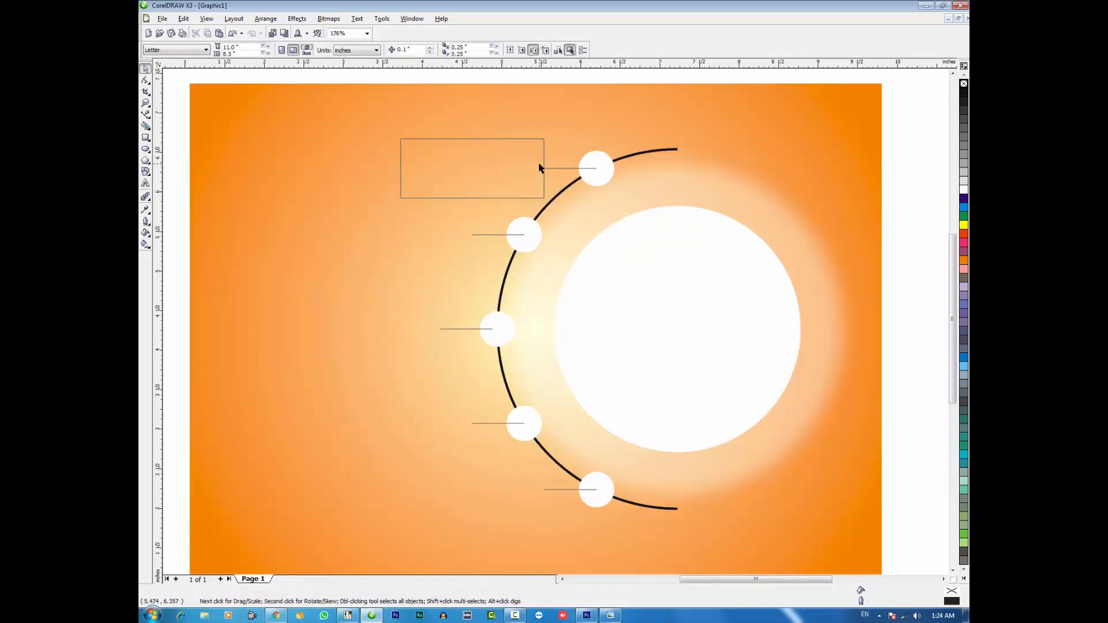
Round both right corners of the rectangle fully, to a roundness of 100
click(505, 166)
key(F10)
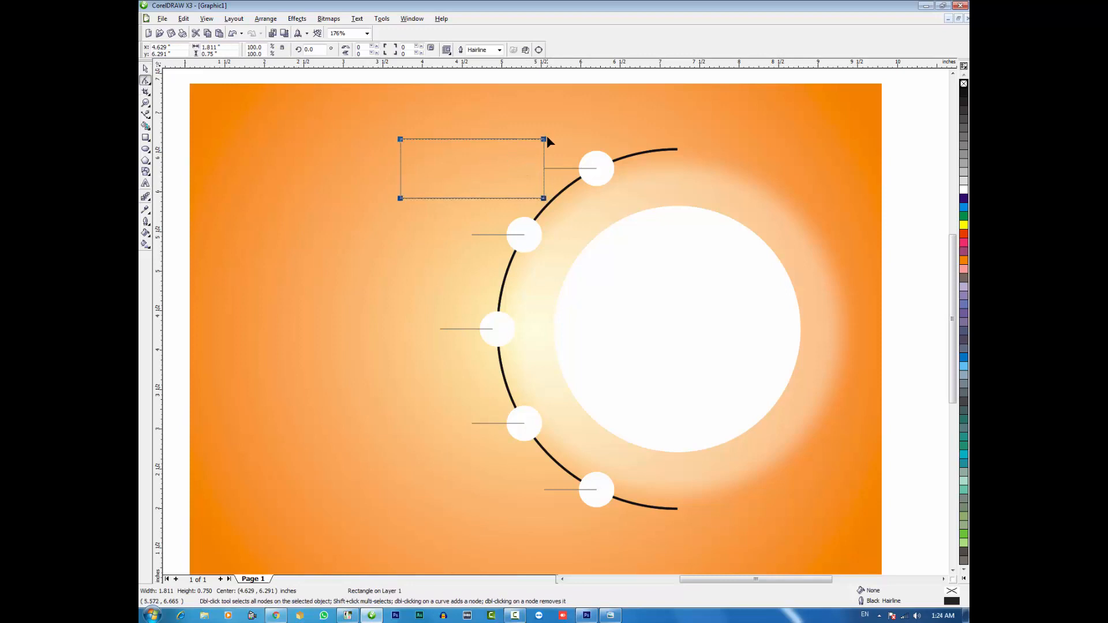
drag(543, 139, 492, 163)
shift+click(544, 199)
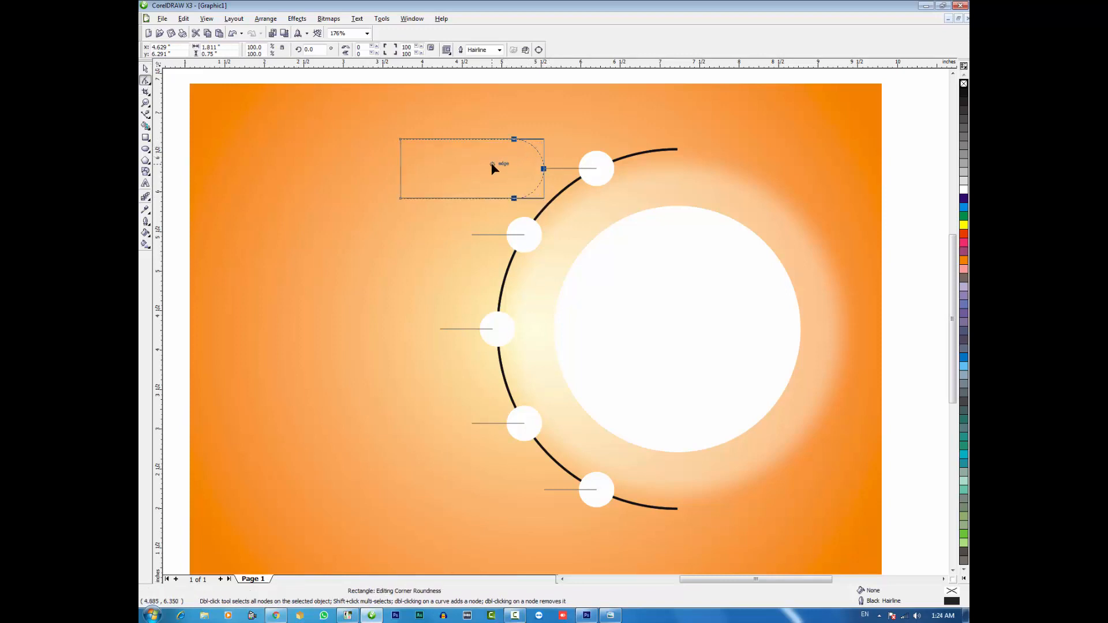
key(space)
Convert the rounded rectangle to curves and pull a new node at its left edge's midpoint outward about 0.39 inch into a point
key(F10)
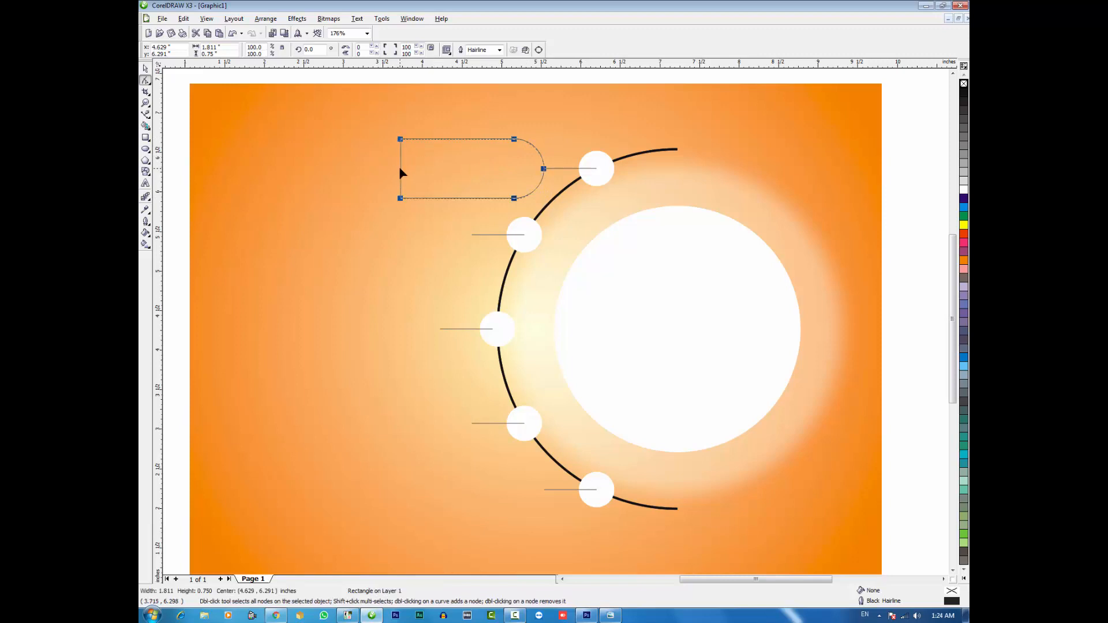
right_click(402, 172)
click(406, 173)
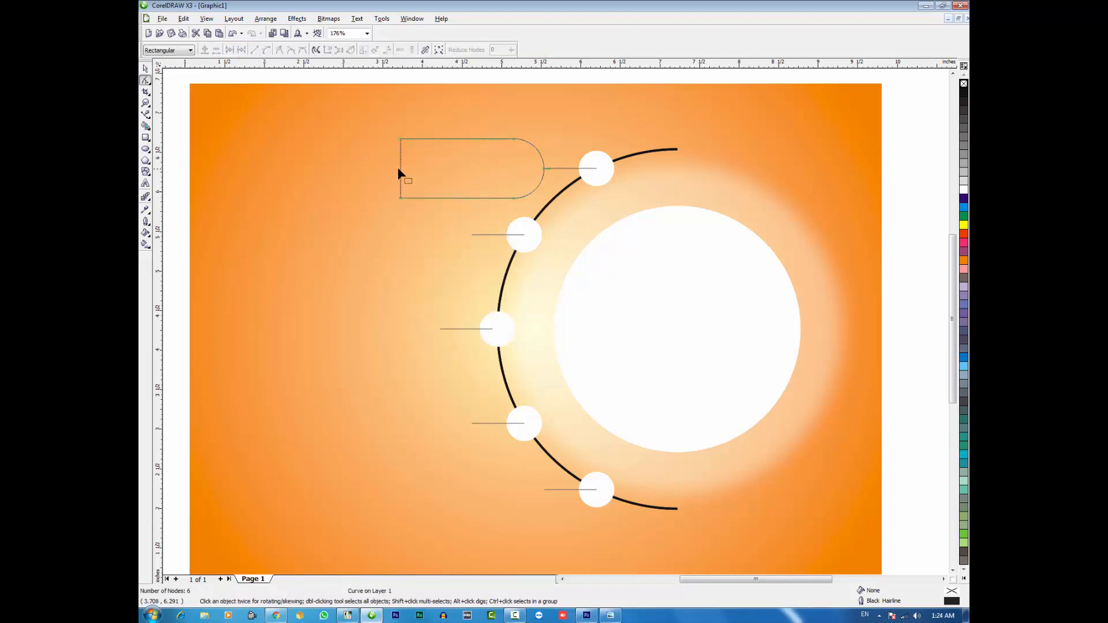
click(399, 168)
key(plus)
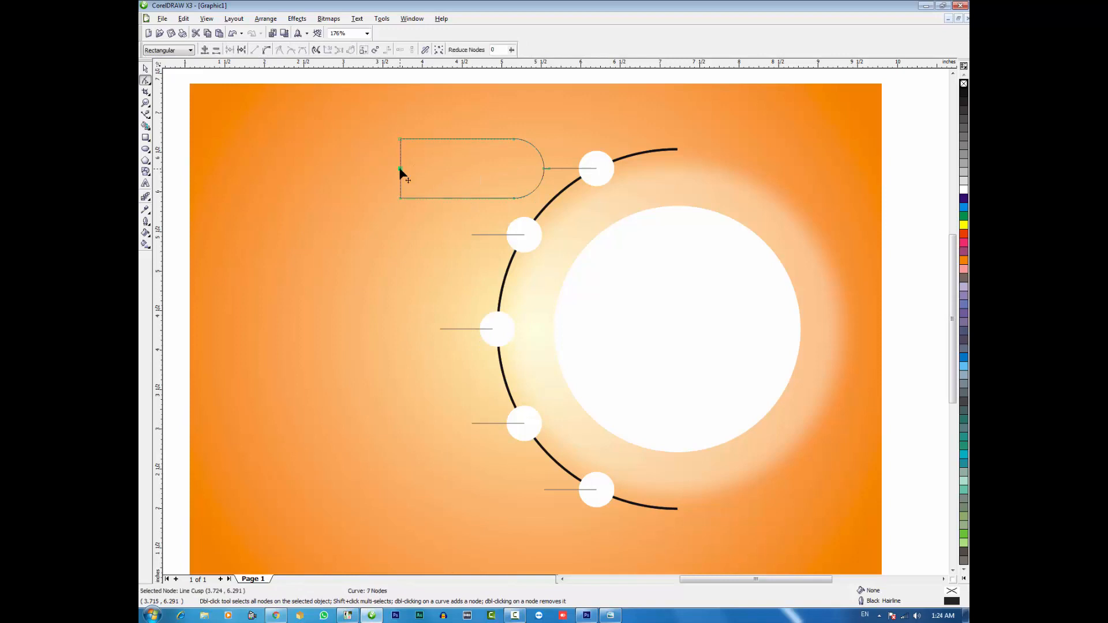
drag(400, 169, 368, 168)
key(space)
Fillet the corners of the pointed label shape with a radius of 0.1 inch
click(397, 19)
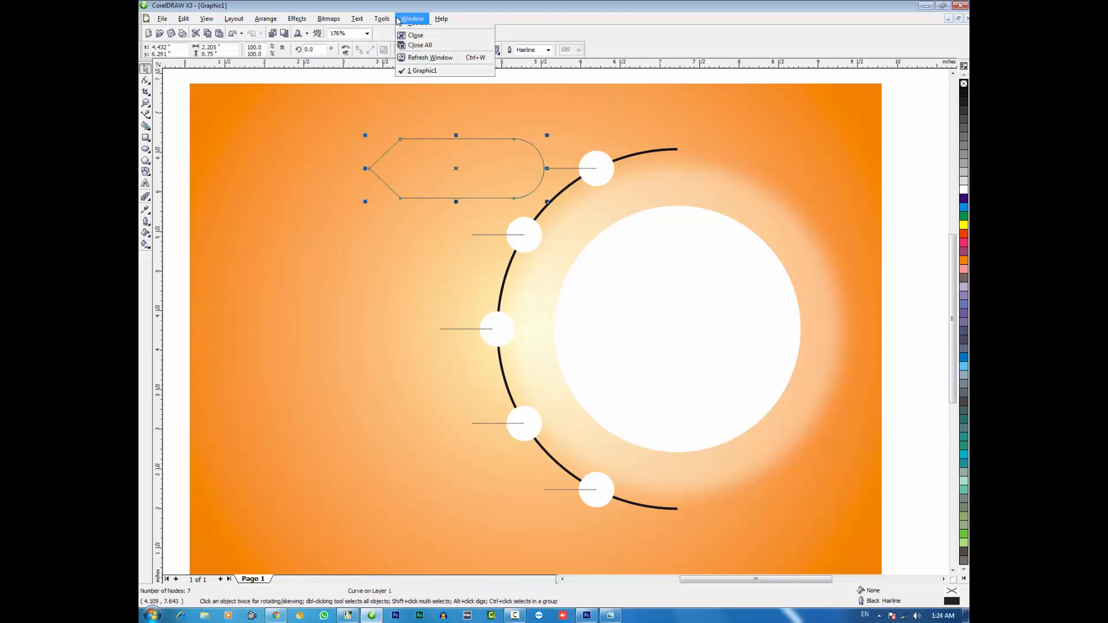
mouse_move(424, 109)
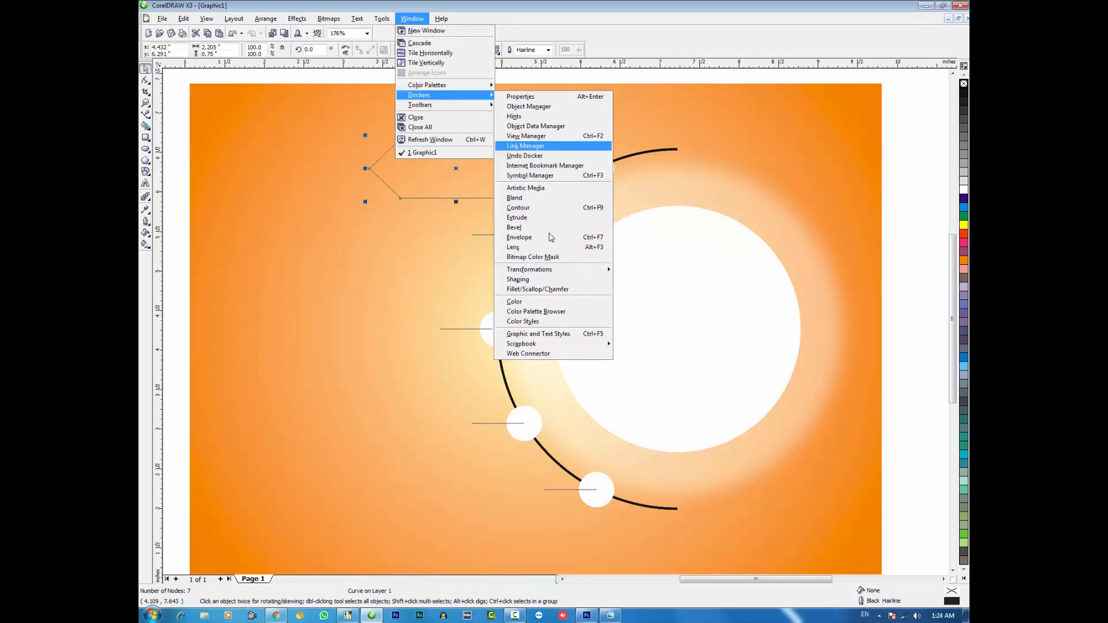
click(542, 290)
click(888, 116)
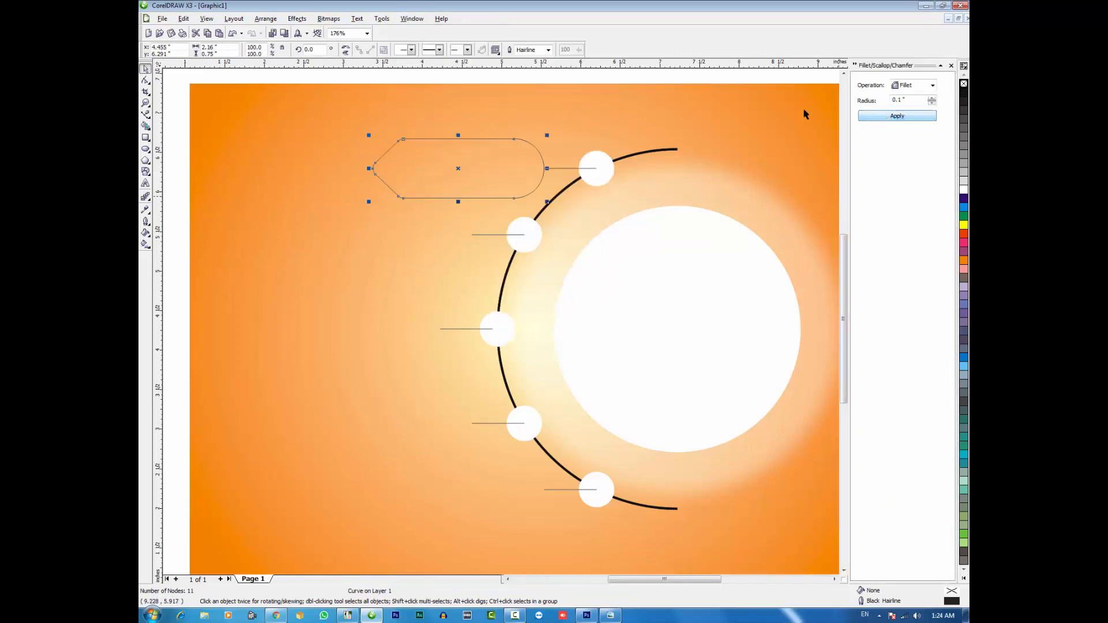
click(177, 131)
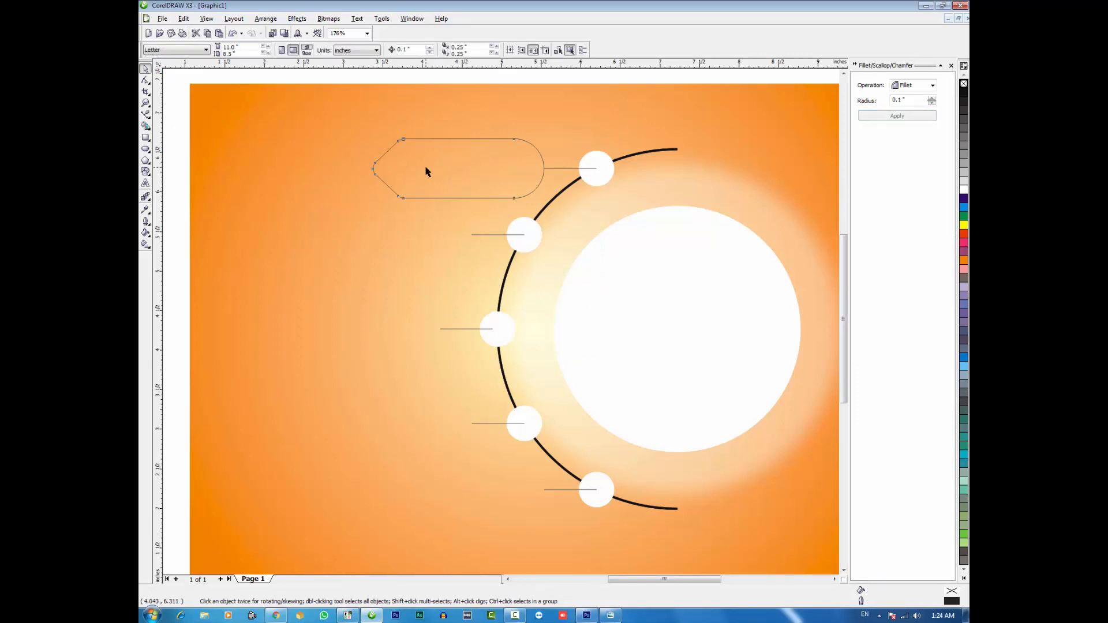
Fill the label shape white and give it a 100C100M100Y100K black outline
click(426, 172)
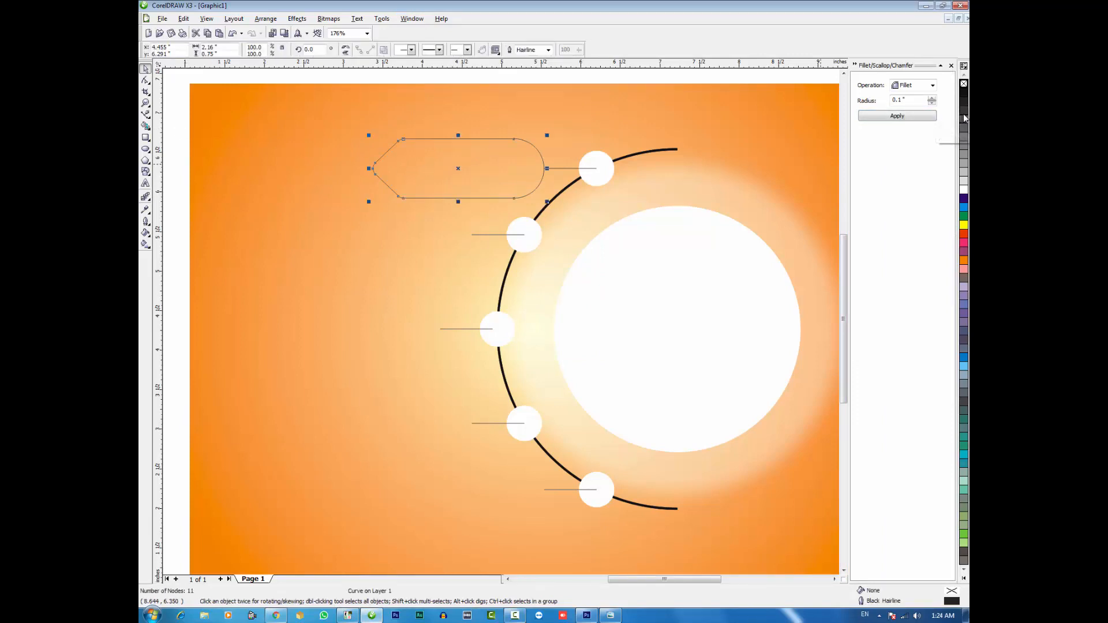
click(963, 92)
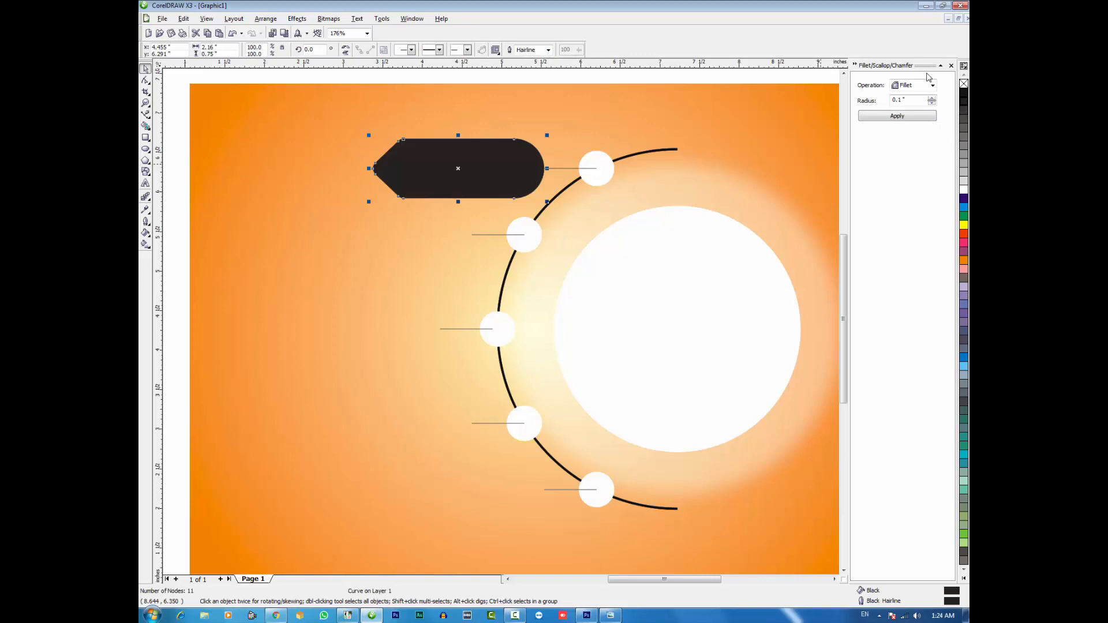
right_click(963, 83)
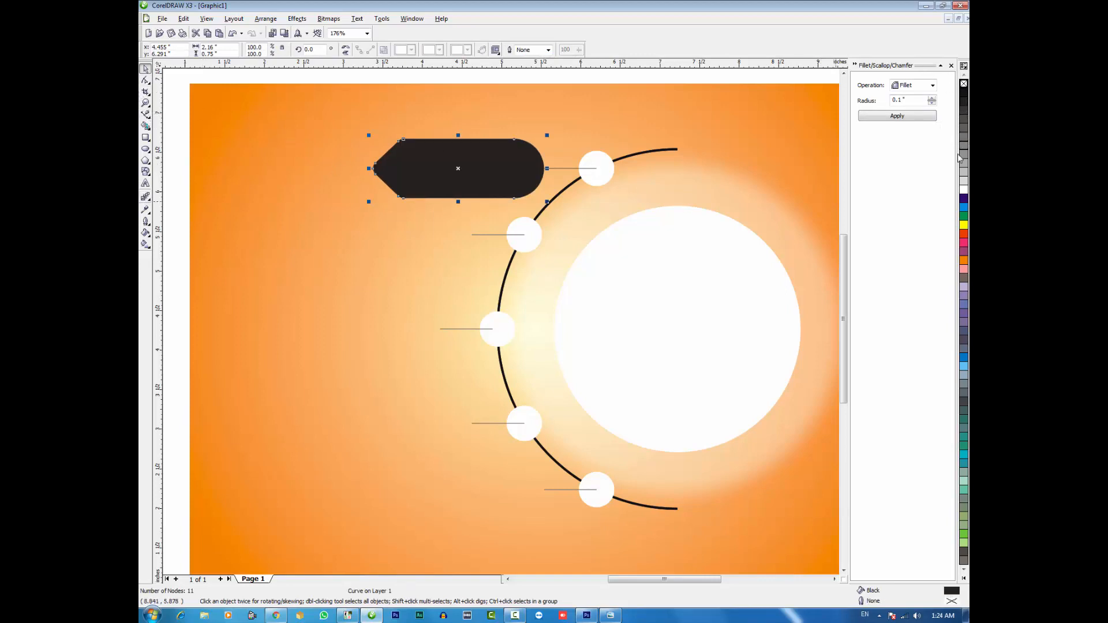
right_click(964, 93)
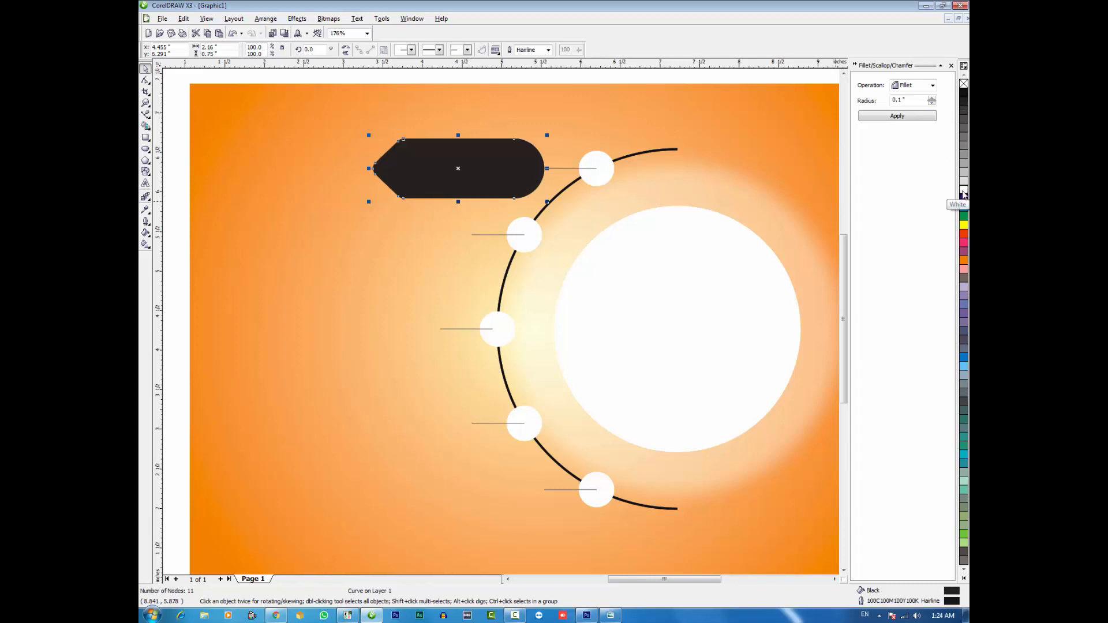
click(964, 189)
Add a one-step inside contour with a 0.1 inch offset to the label shape and break the contour apart
click(149, 200)
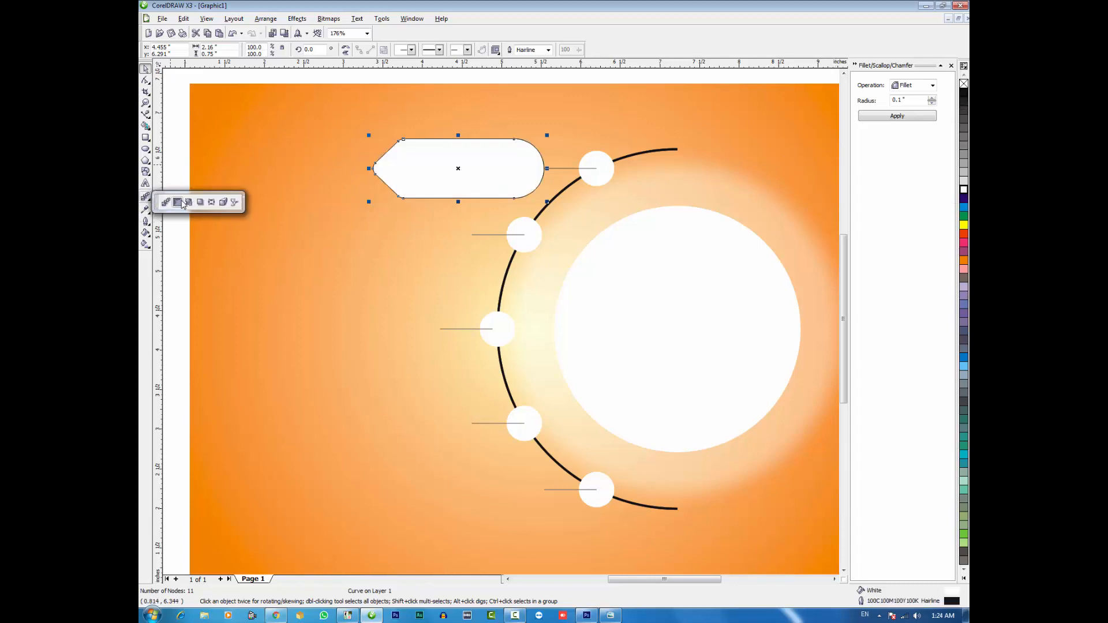
click(177, 202)
drag(458, 139, 458, 147)
key(space)
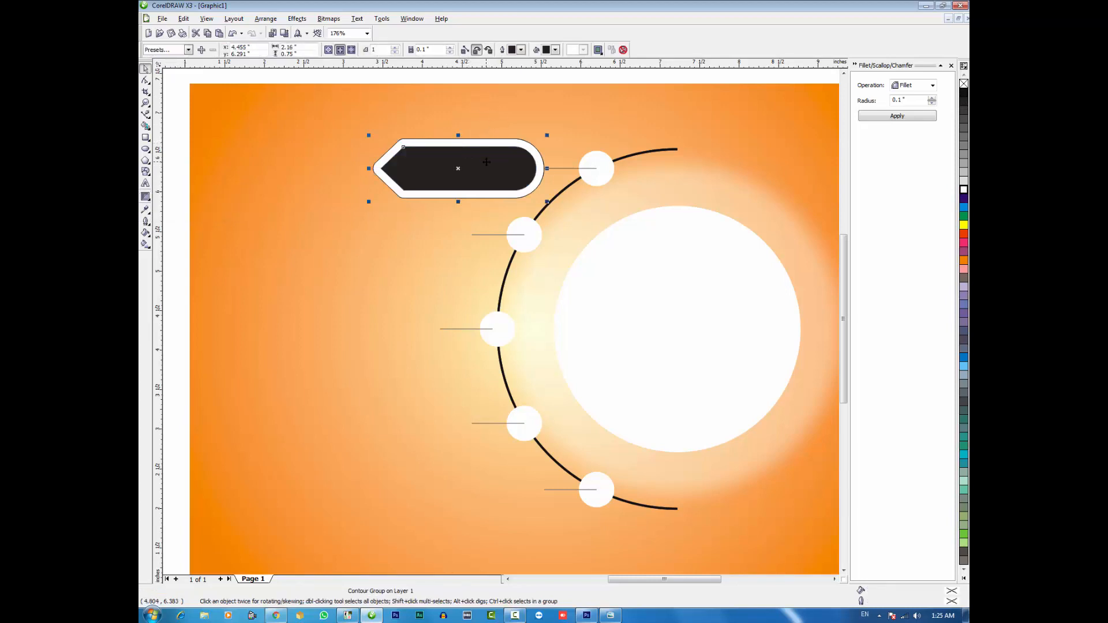
right_click(485, 161)
click(506, 175)
click(506, 175)
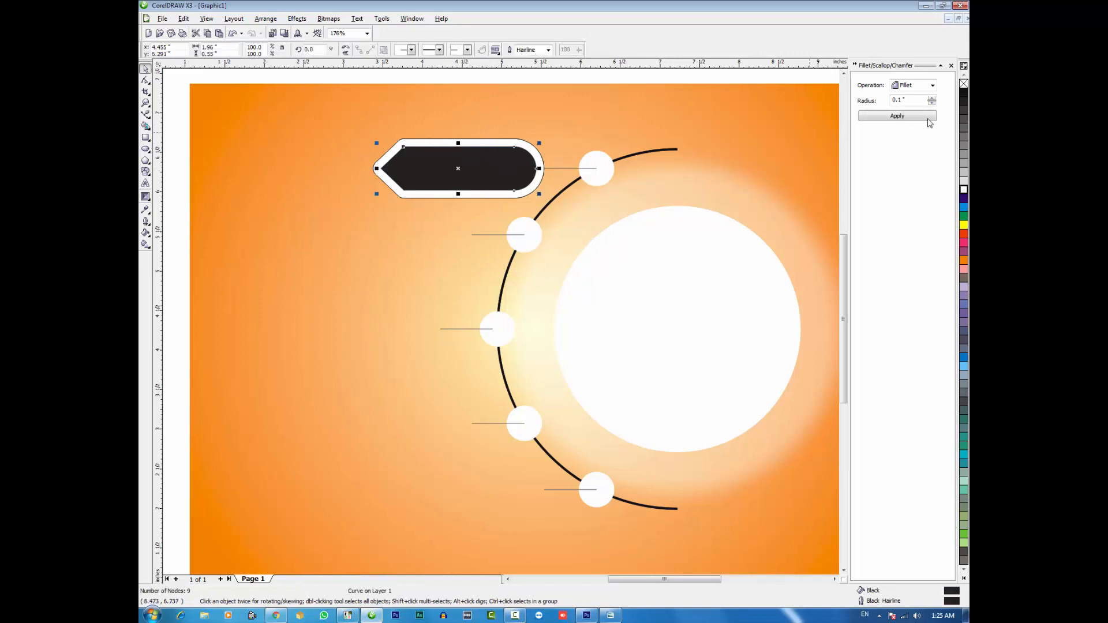
Remove the inner contour shape's fill and give it a 100C100M100Y100K black outline
right_click(963, 98)
click(964, 85)
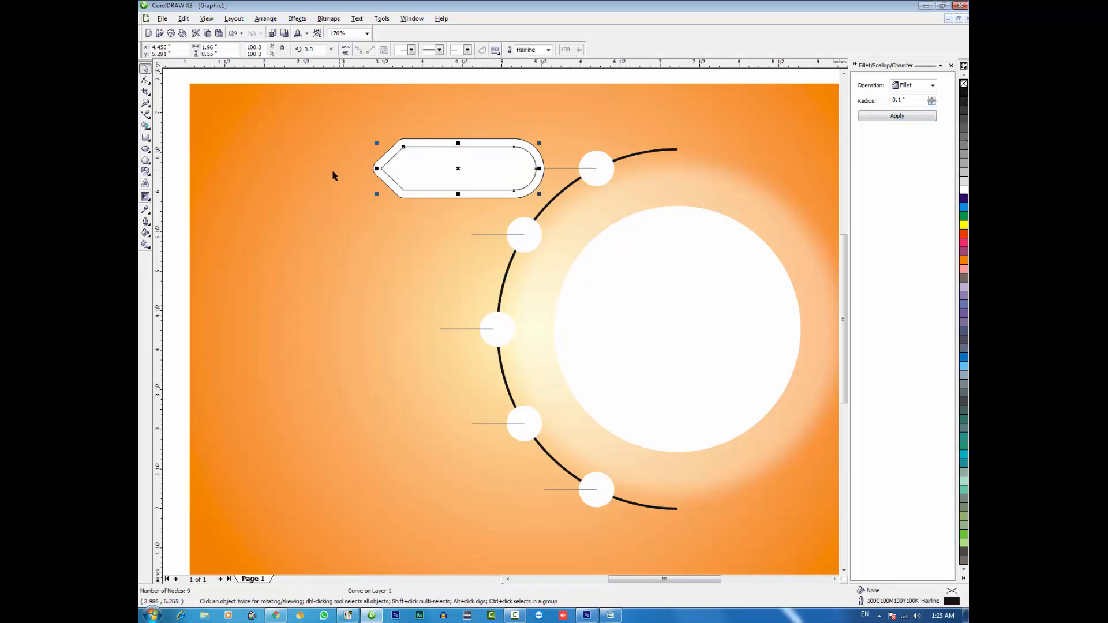
click(180, 145)
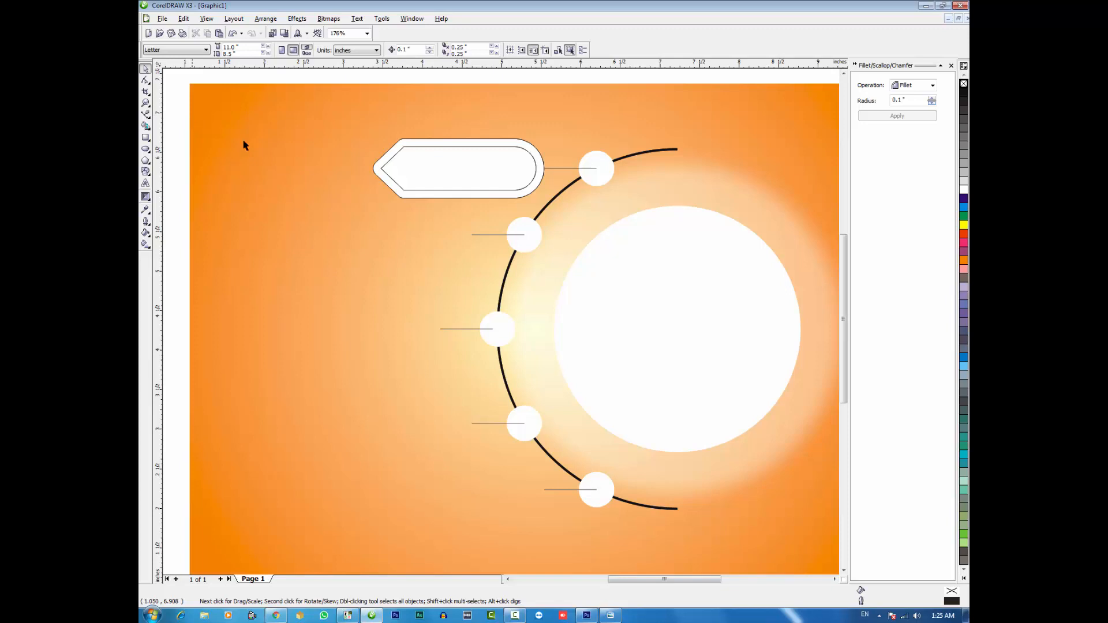
Fill the outer label shape black and apply a uniform transparency to it
click(409, 144)
click(963, 92)
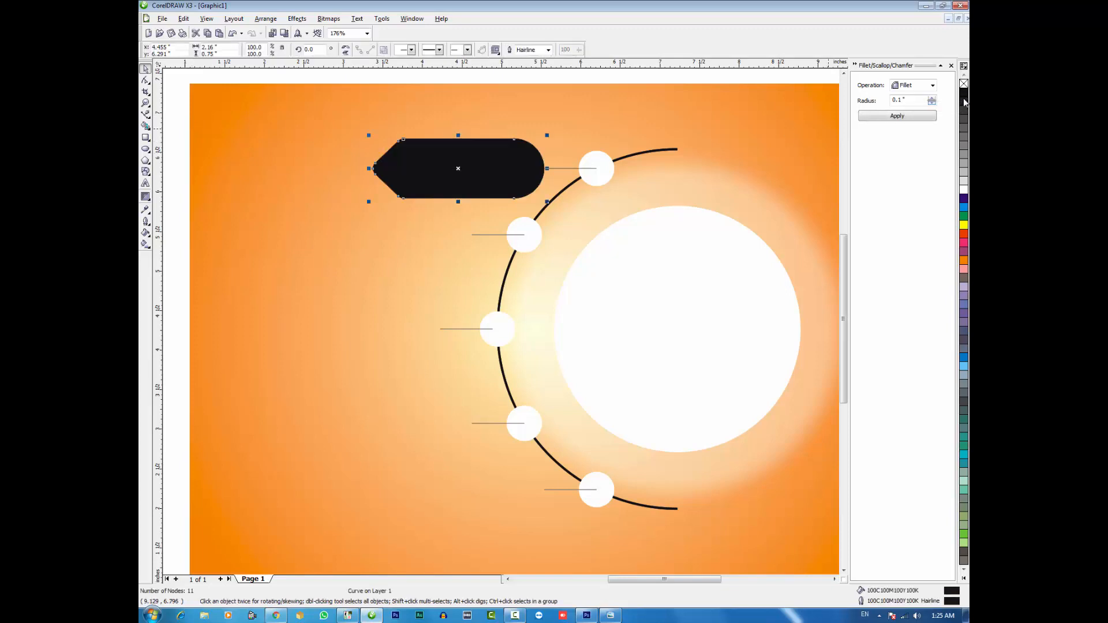
click(146, 196)
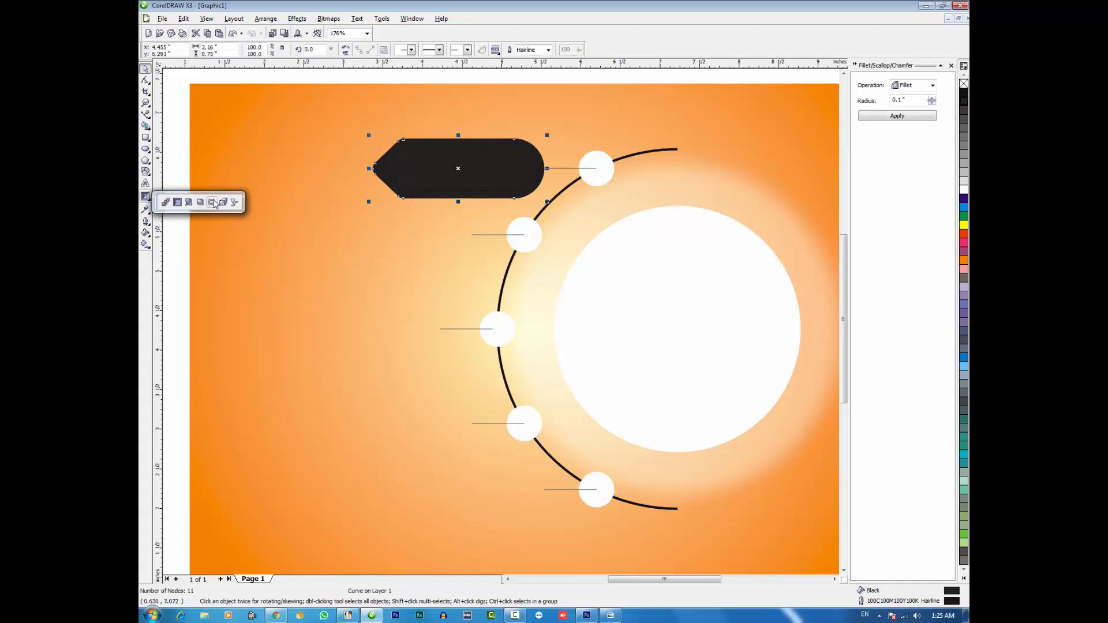
click(242, 203)
click(196, 51)
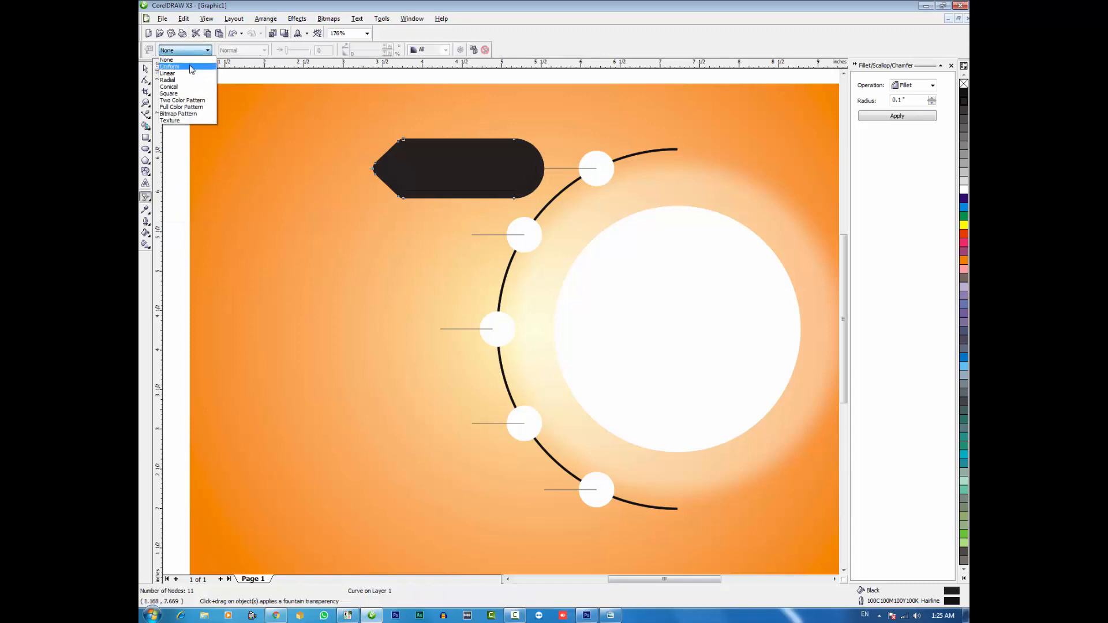
click(195, 68)
key(space)
Set the inner contour shape's outline to white with a width of 1.0 pt
click(465, 166)
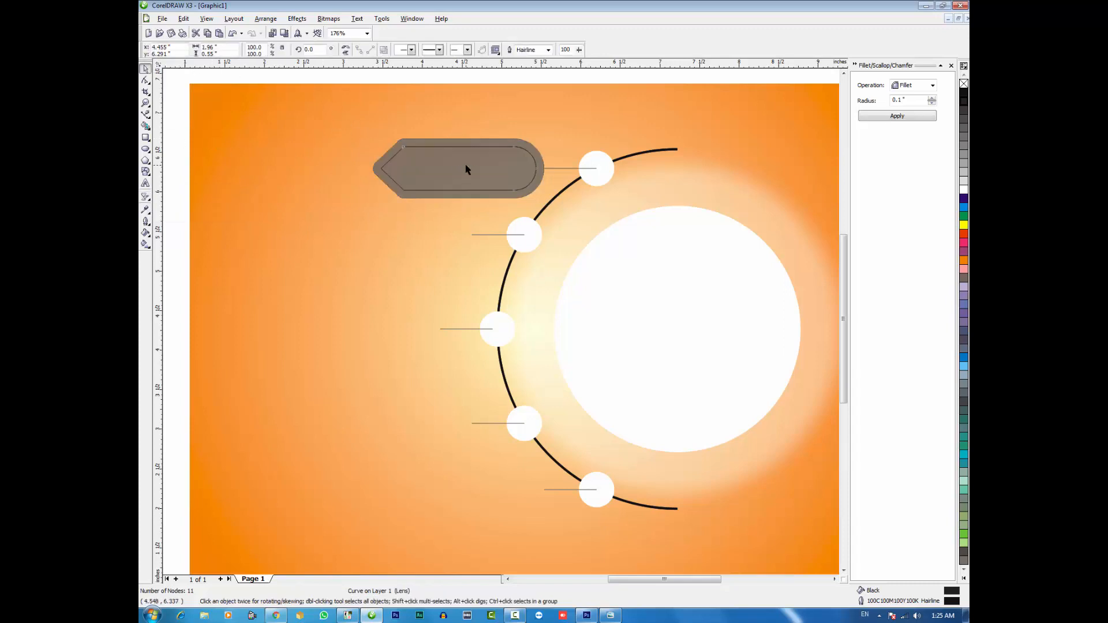
right_click(963, 192)
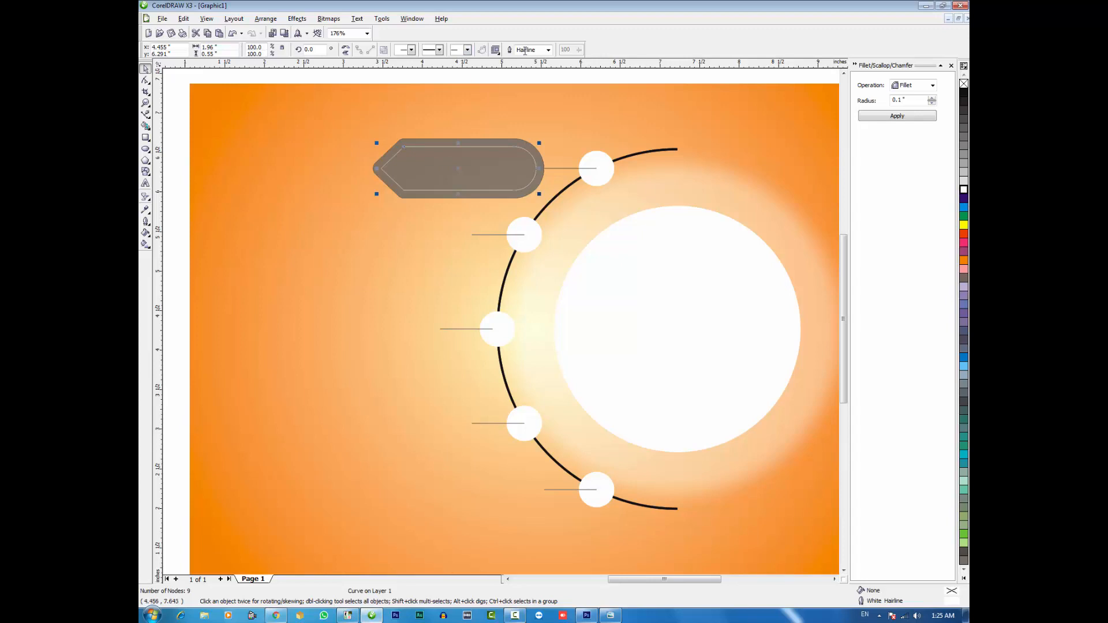
click(548, 50)
click(533, 82)
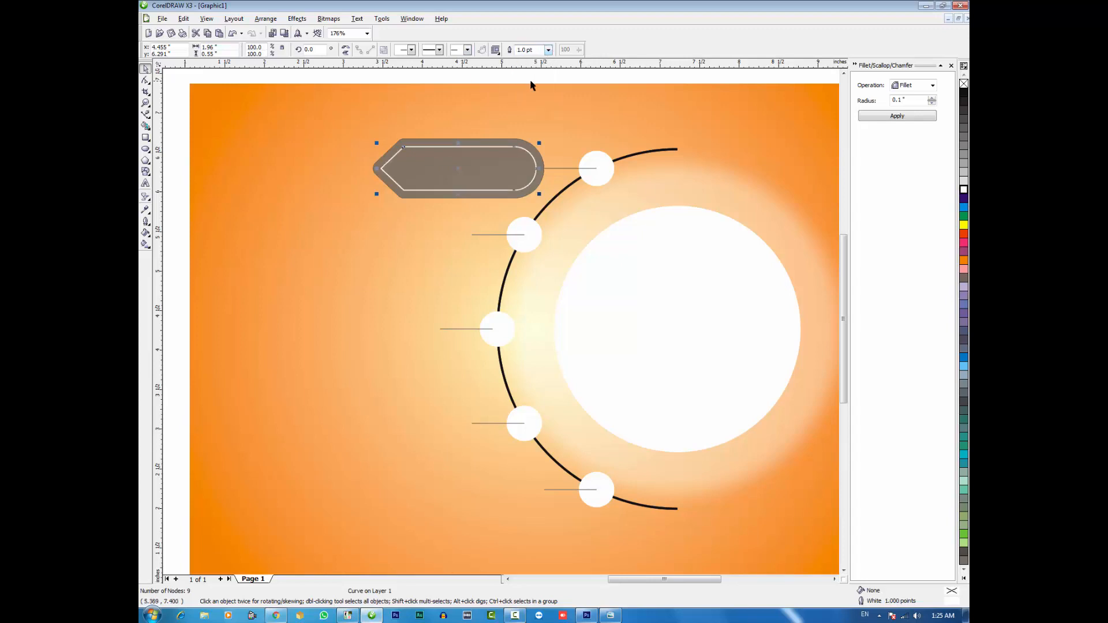
click(176, 127)
drag(177, 119, 381, 145)
Break apart the blend of small white circles on the arc and ungroup the three middle circles
click(598, 173)
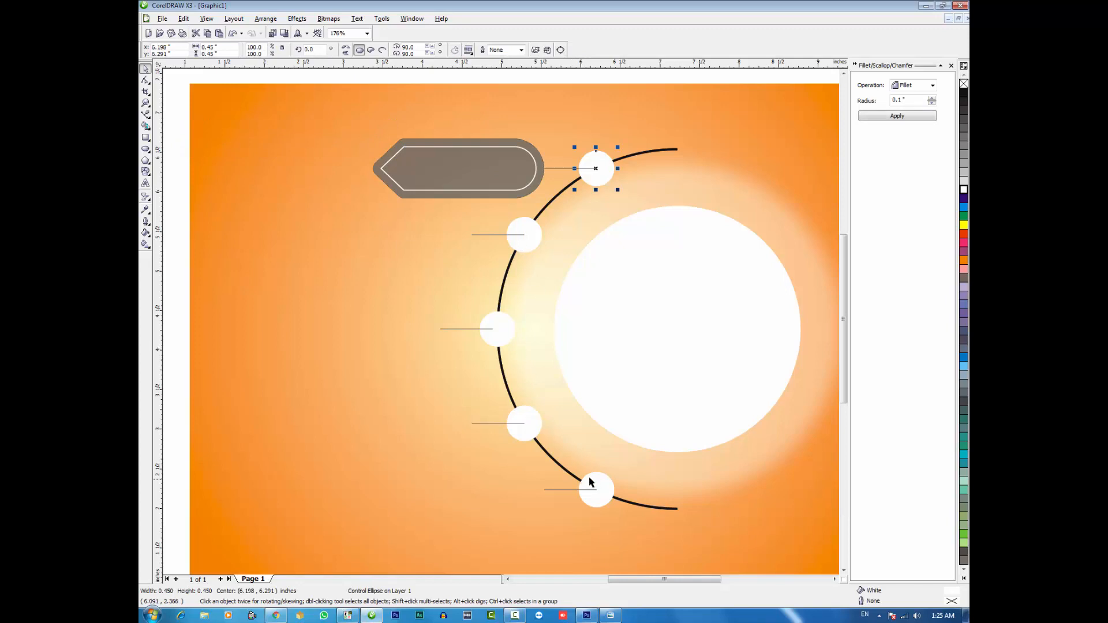
click(502, 330)
key(ctrl+k)
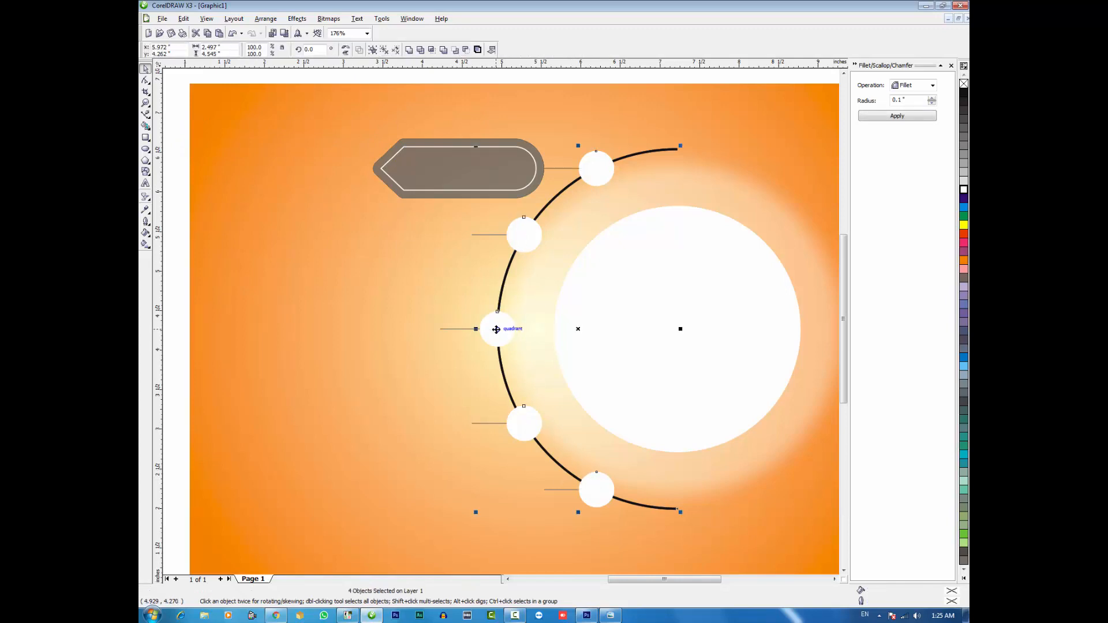
key(Escape)
click(494, 333)
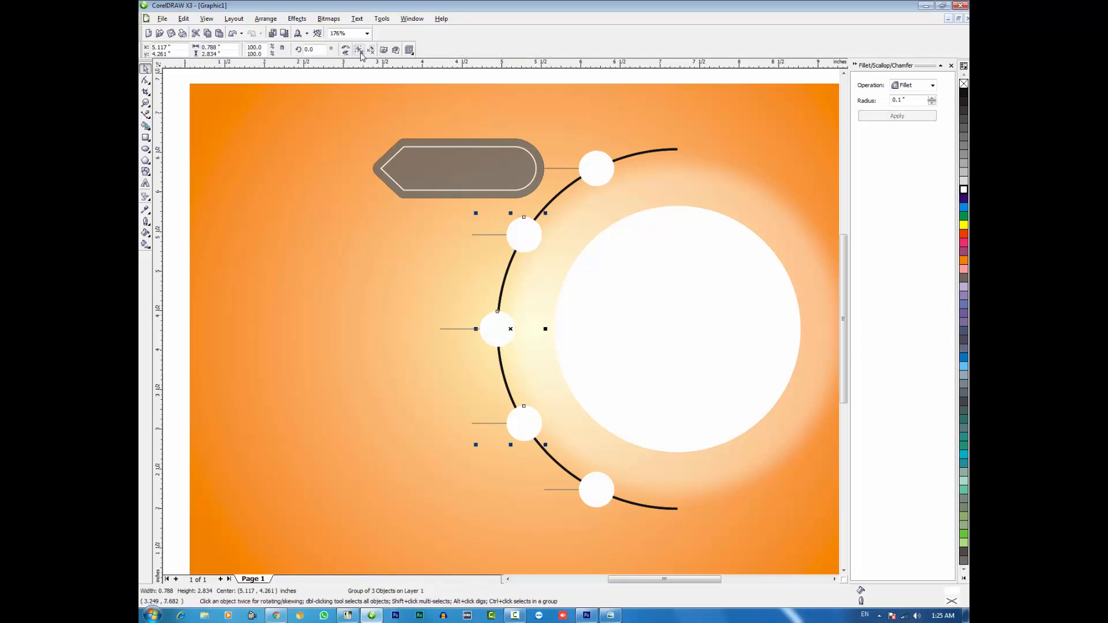
key(Escape)
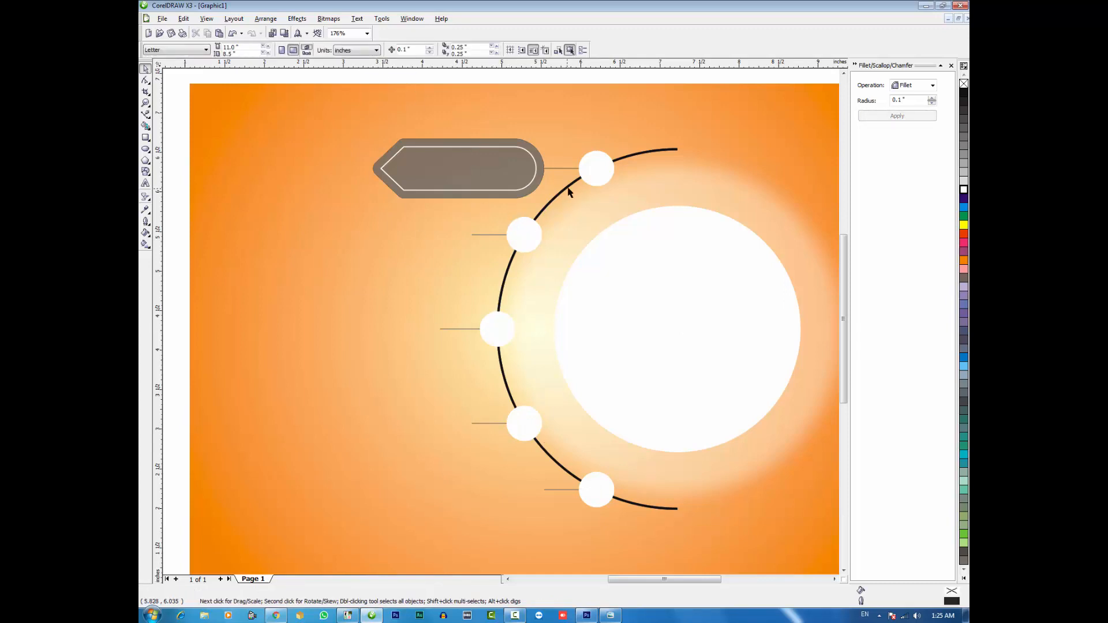
Set the outline width of all five horizontal connector lines to 1.0 pt
click(557, 169)
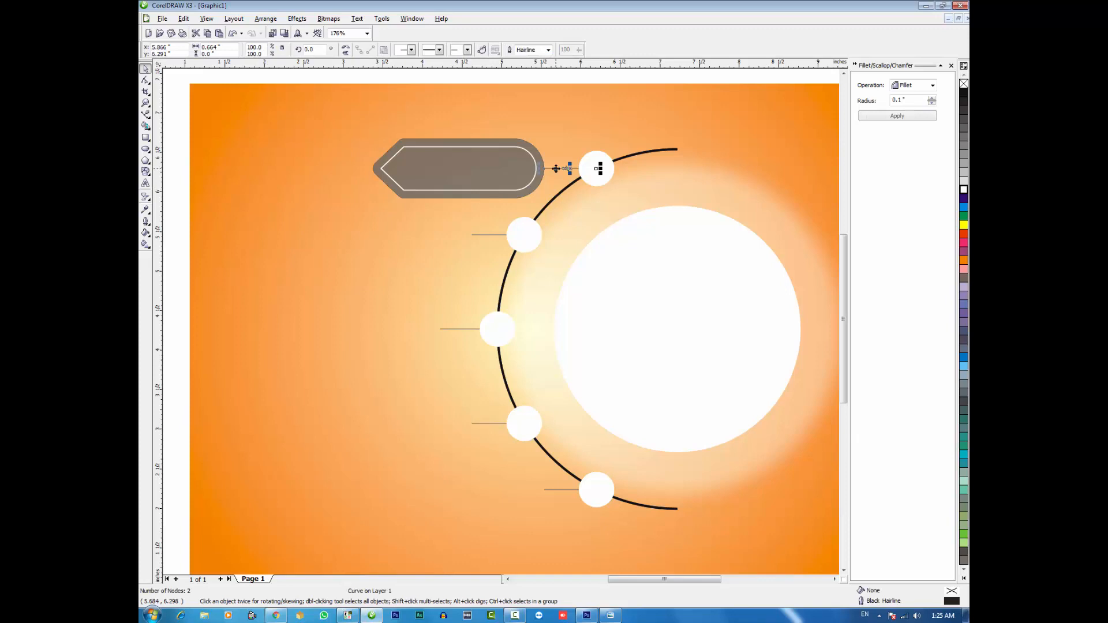
shift+click(483, 235)
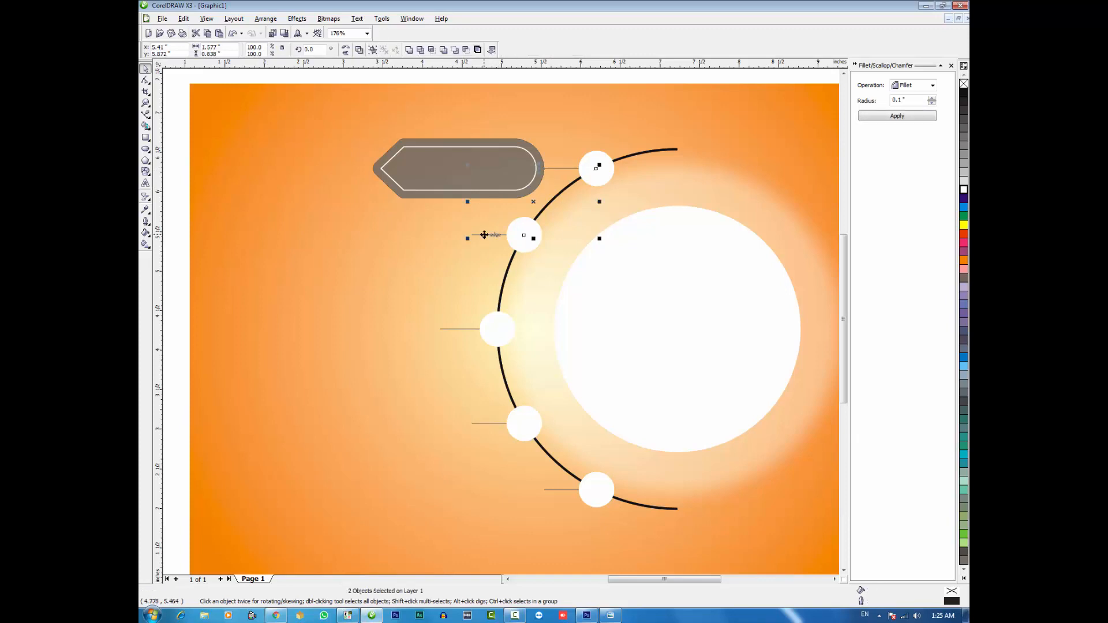
shift+click(482, 423)
shift+click(483, 409)
shift+click(552, 494)
key(F12)
click(494, 253)
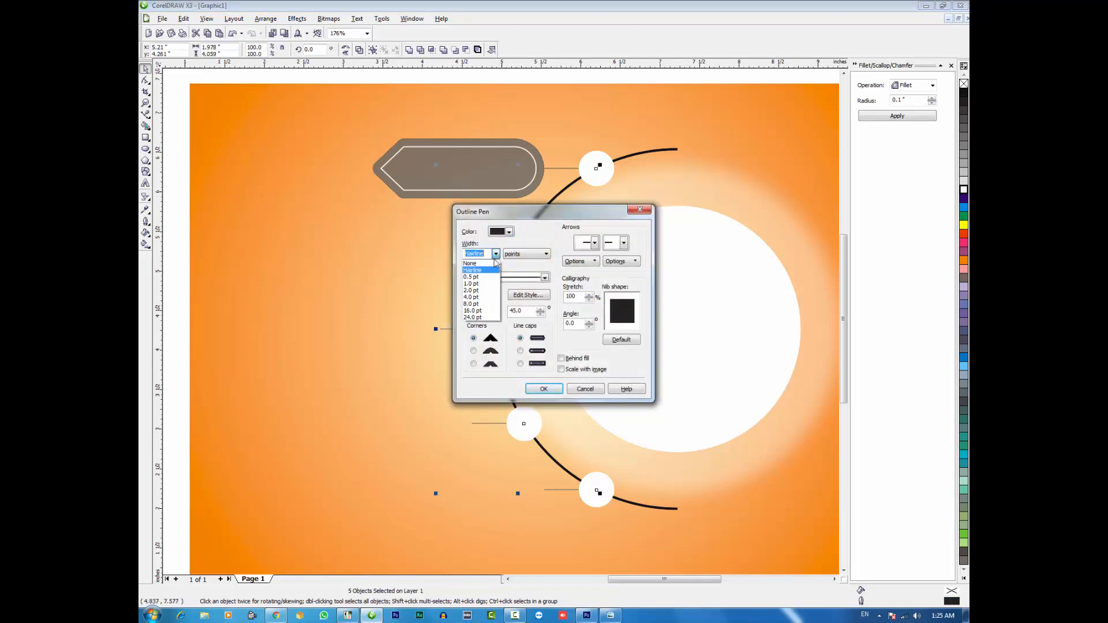
click(491, 284)
click(543, 389)
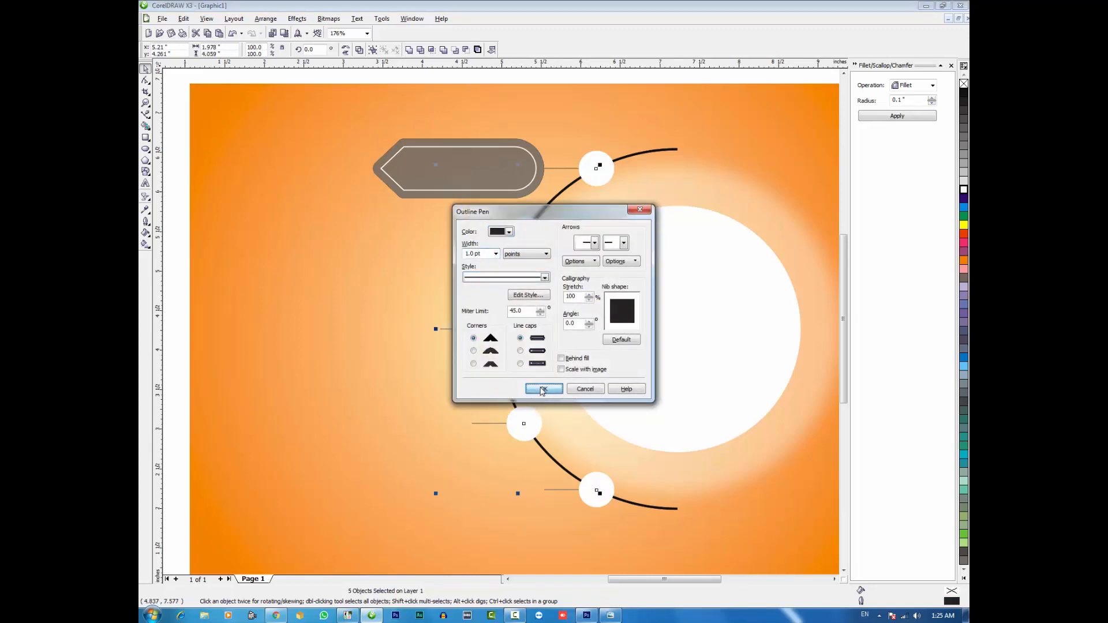
Place a copy of the top small white circle inside the rounded end of the label shape
click(487, 183)
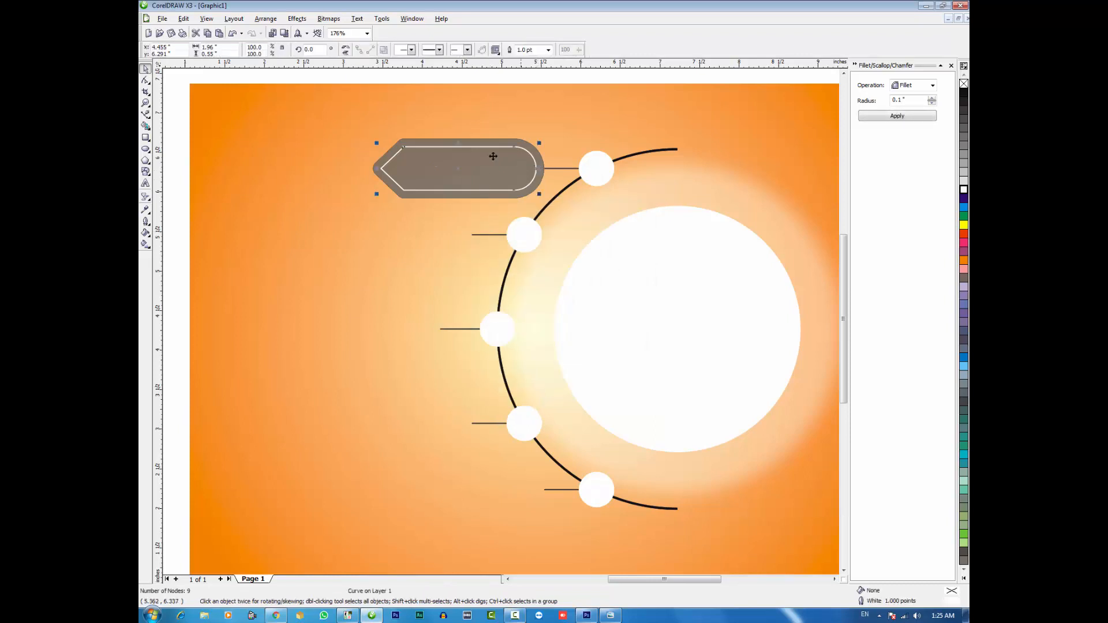
click(210, 121)
click(594, 166)
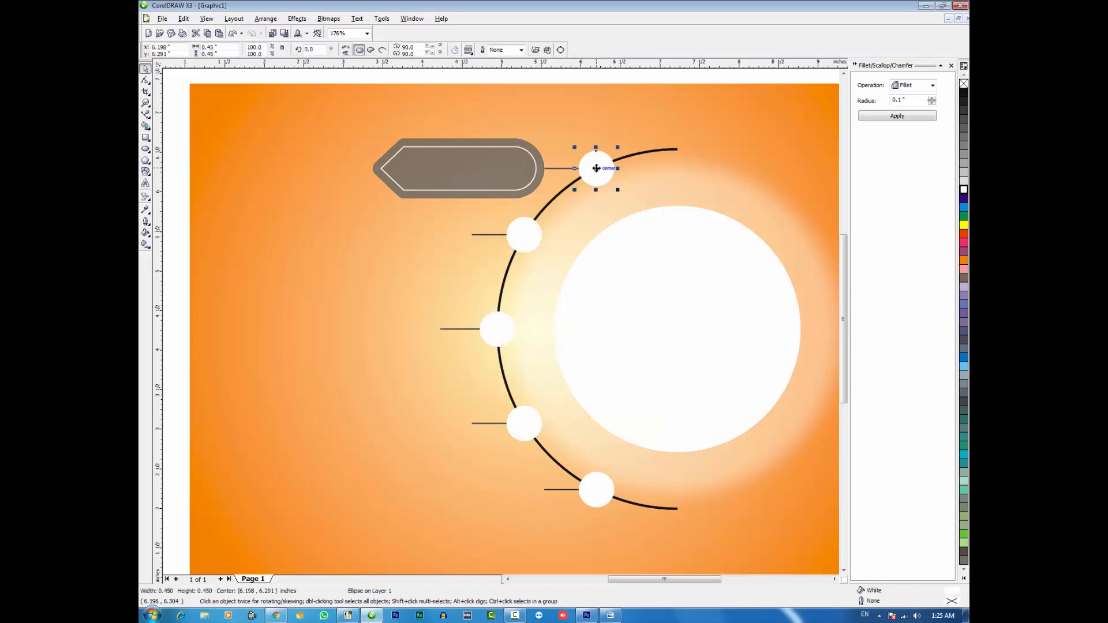
drag(595, 165, 512, 165)
shift+click(470, 184)
click(209, 158)
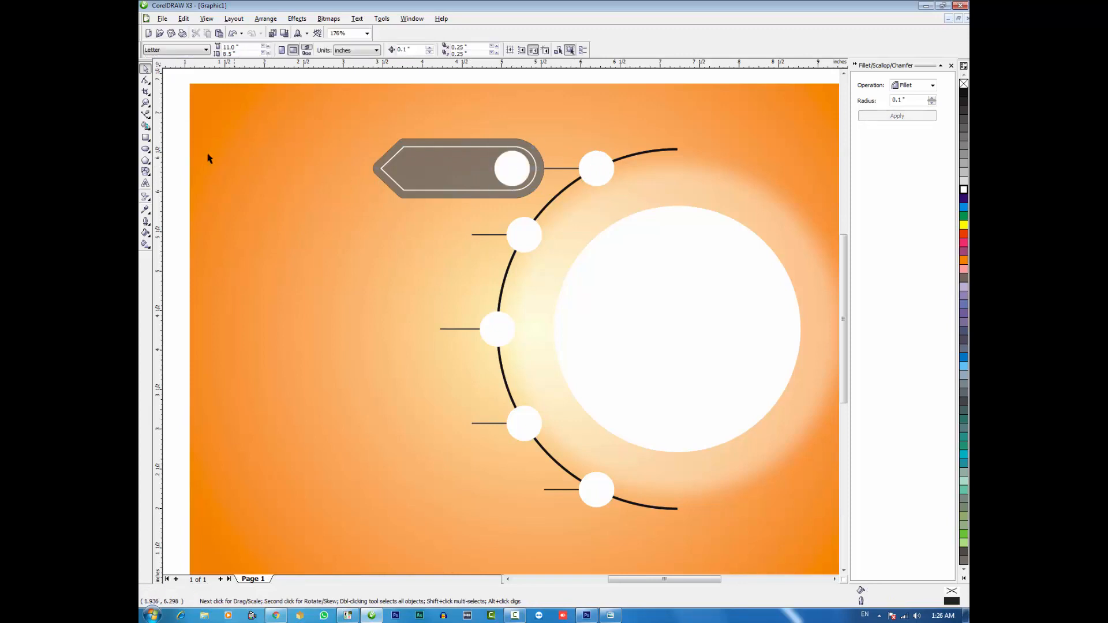
Duplicate the finished label with its inner outline and circle onto the left ends of the other four connector lines
drag(175, 122, 563, 210)
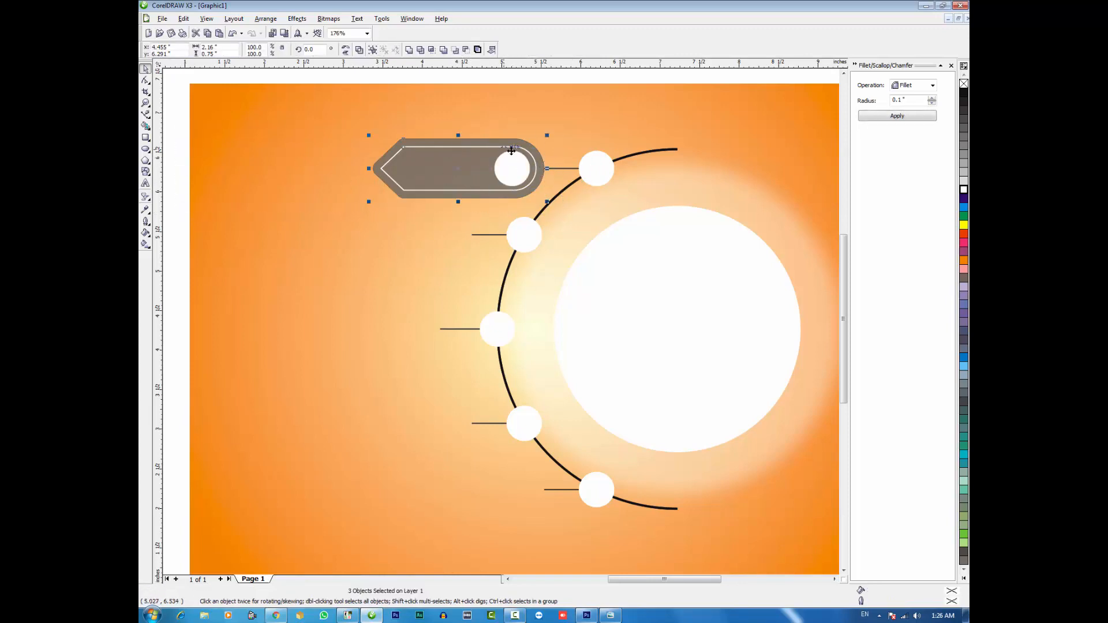
click(885, 116)
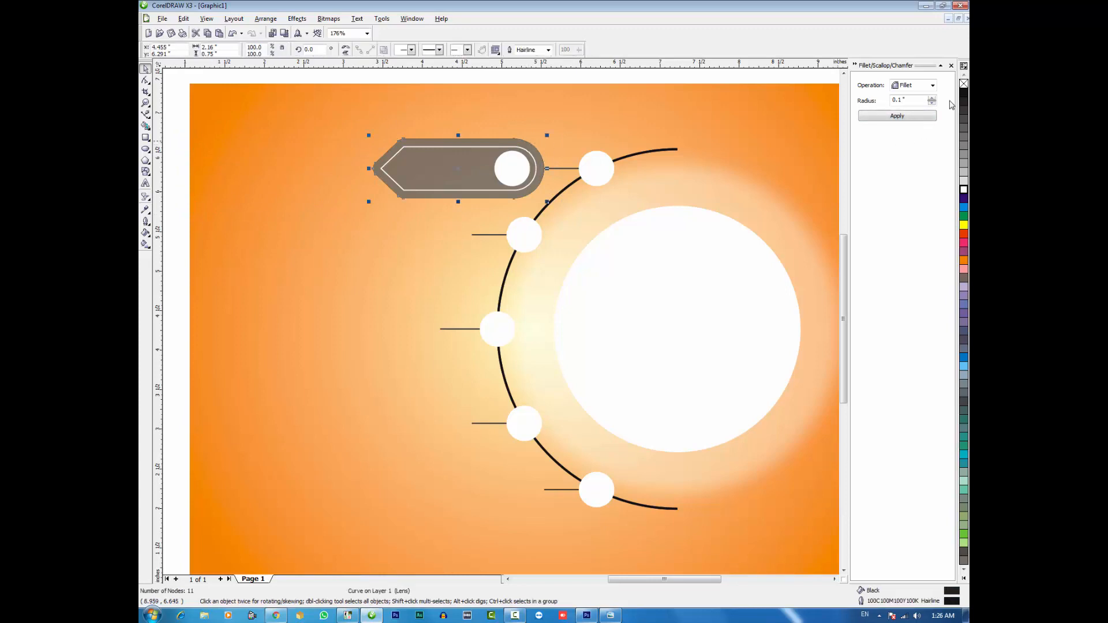
key(Escape)
drag(179, 123, 544, 489)
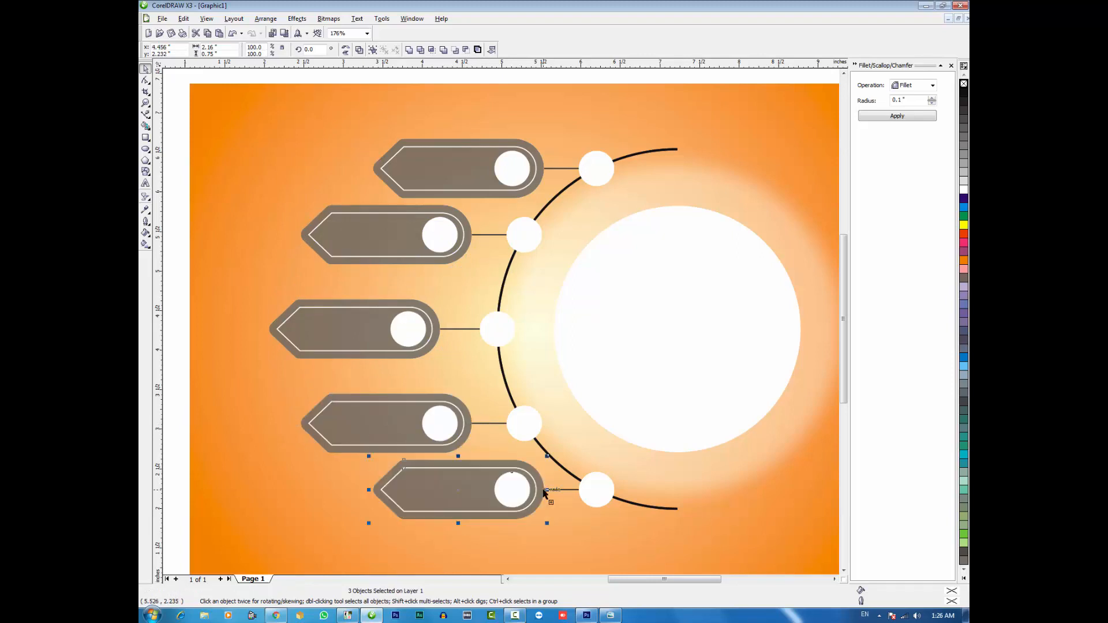
click(458, 387)
Scale the large white circle down slightly about its centre so more of the glow shows around it
key(F3)
key(F2)
drag(333, 151, 818, 520)
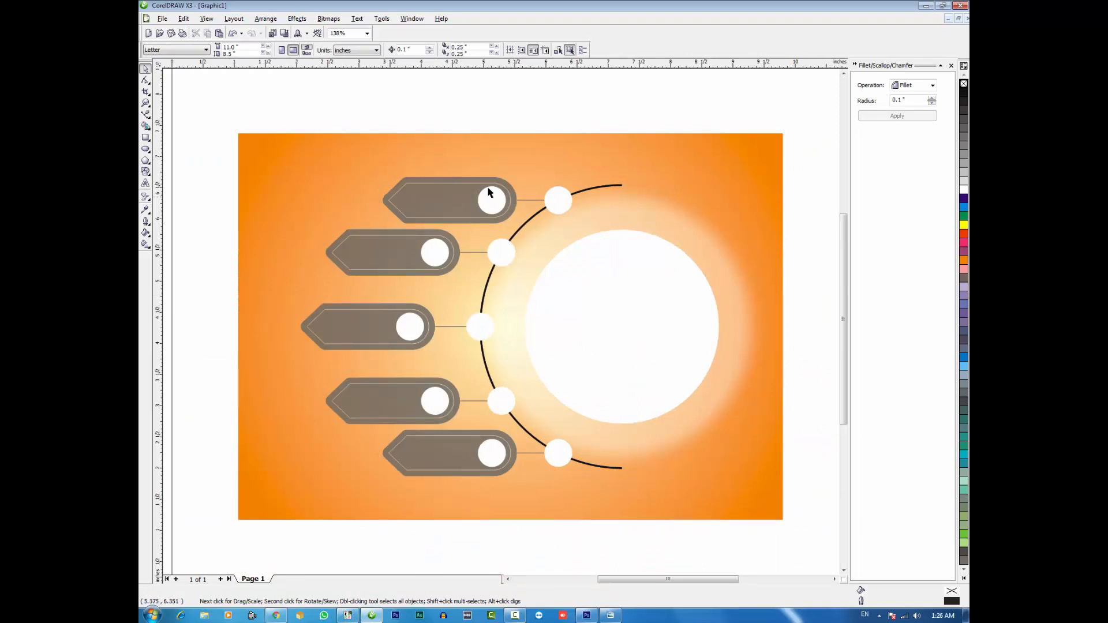
click(636, 312)
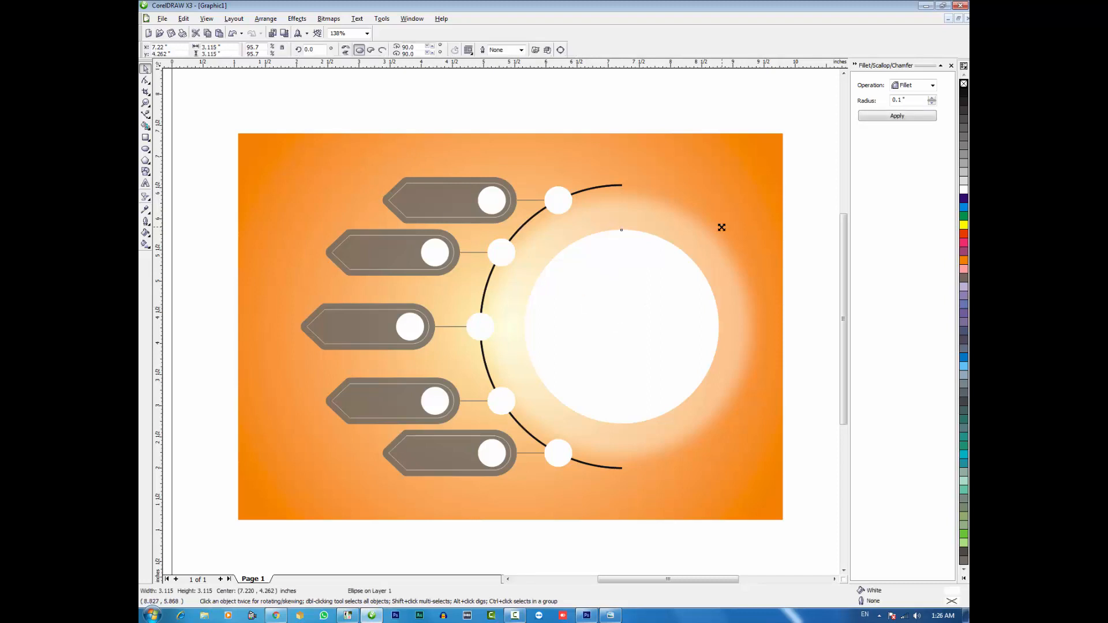
key(Escape)
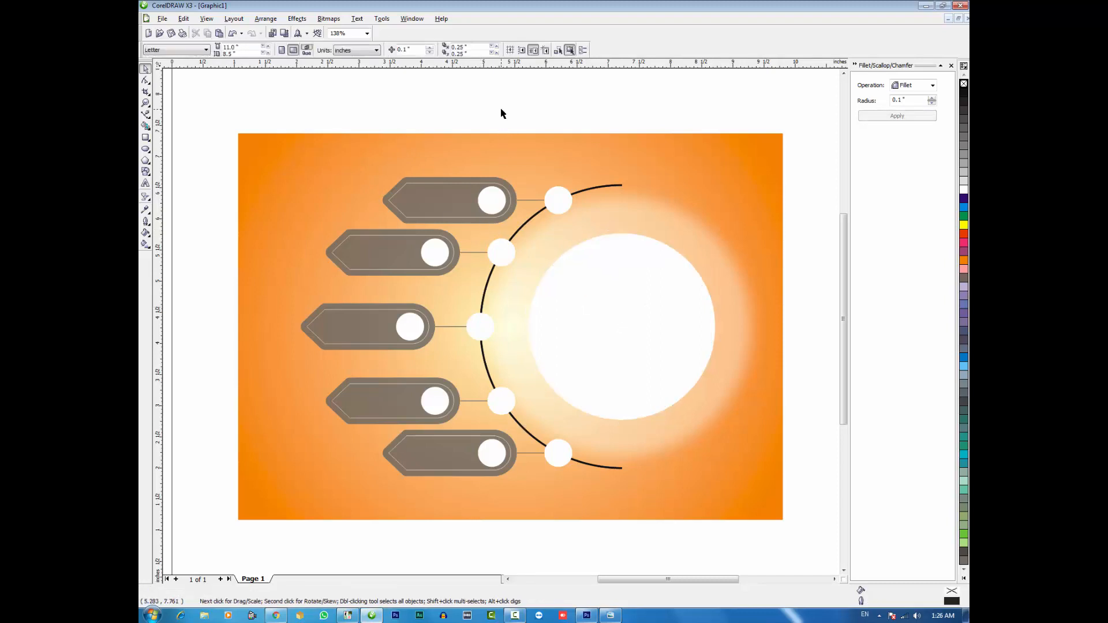
Add artistic text above the orange background reading "Business Title" with "Subtitle" on a second line
click(145, 183)
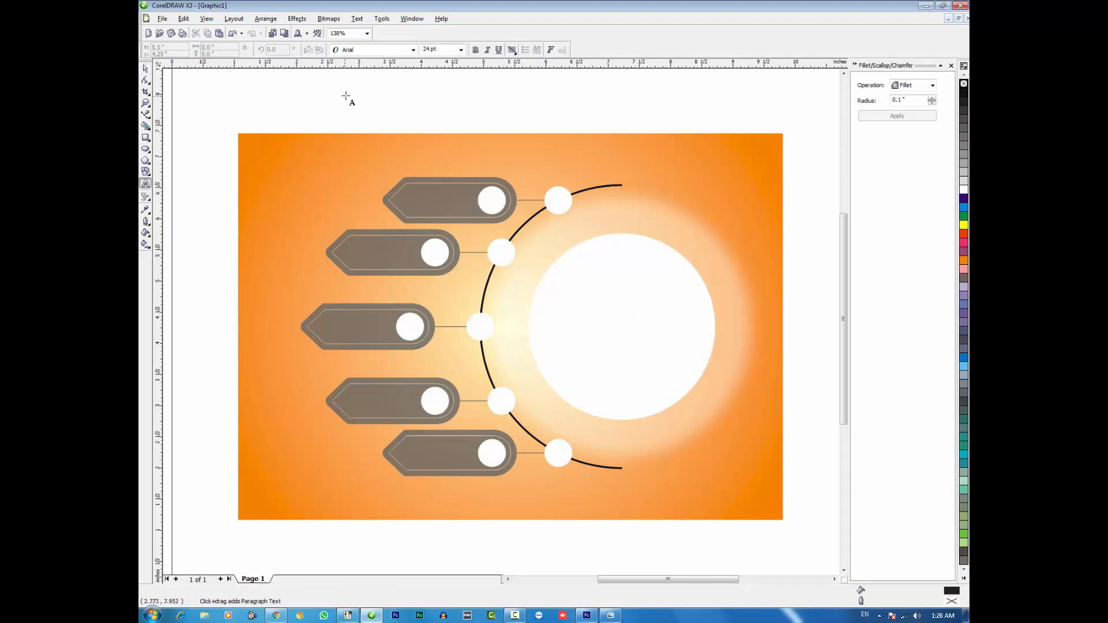
click(355, 107)
text(Busi)
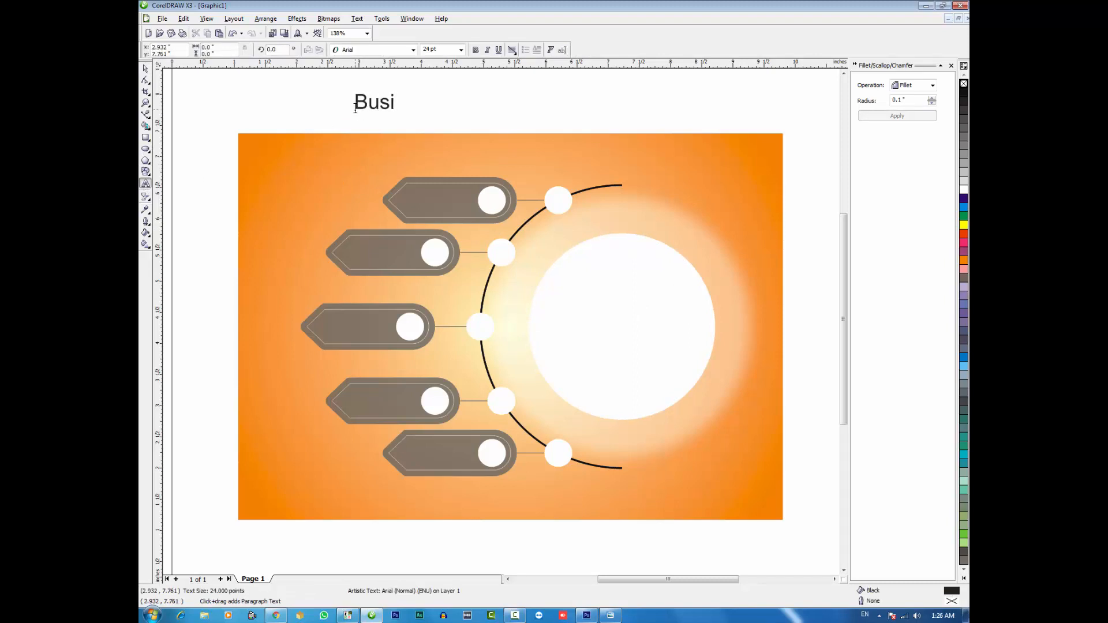
text(ness Title)
key(Return)
text(Sub)
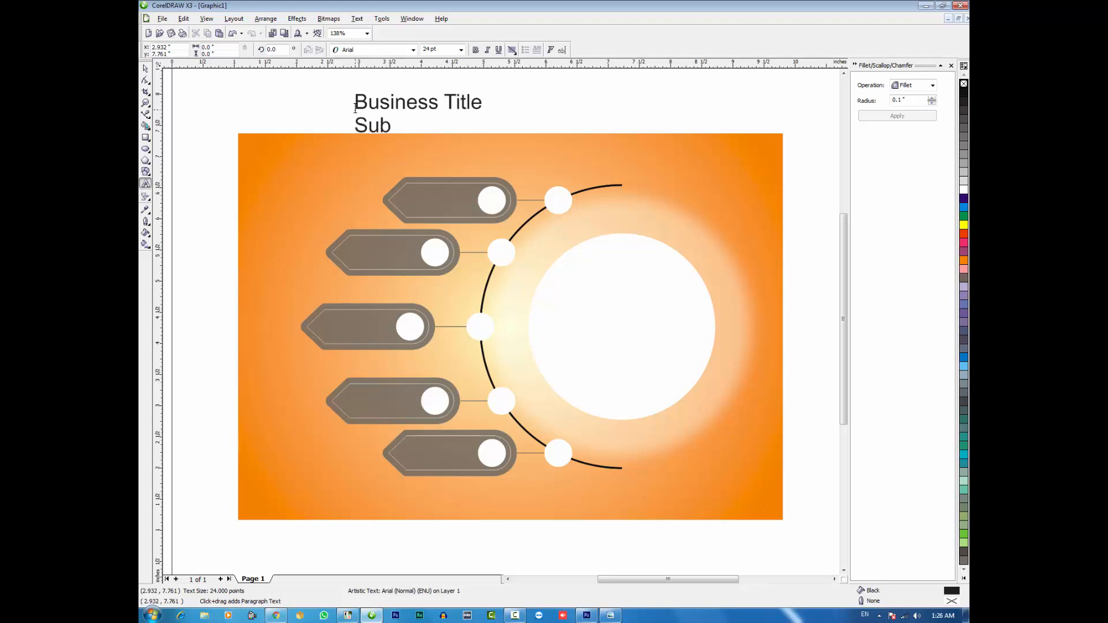
text(title)
key(ctrl+space)
Make the title text bold and set its font to Eras Bold ITC
click(476, 50)
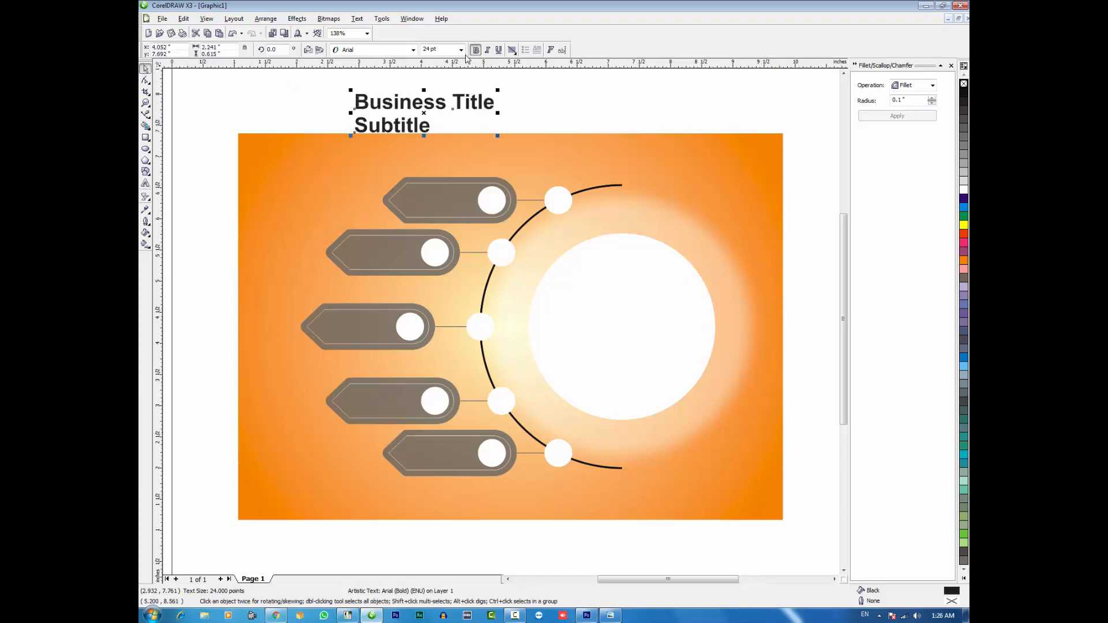
click(393, 52)
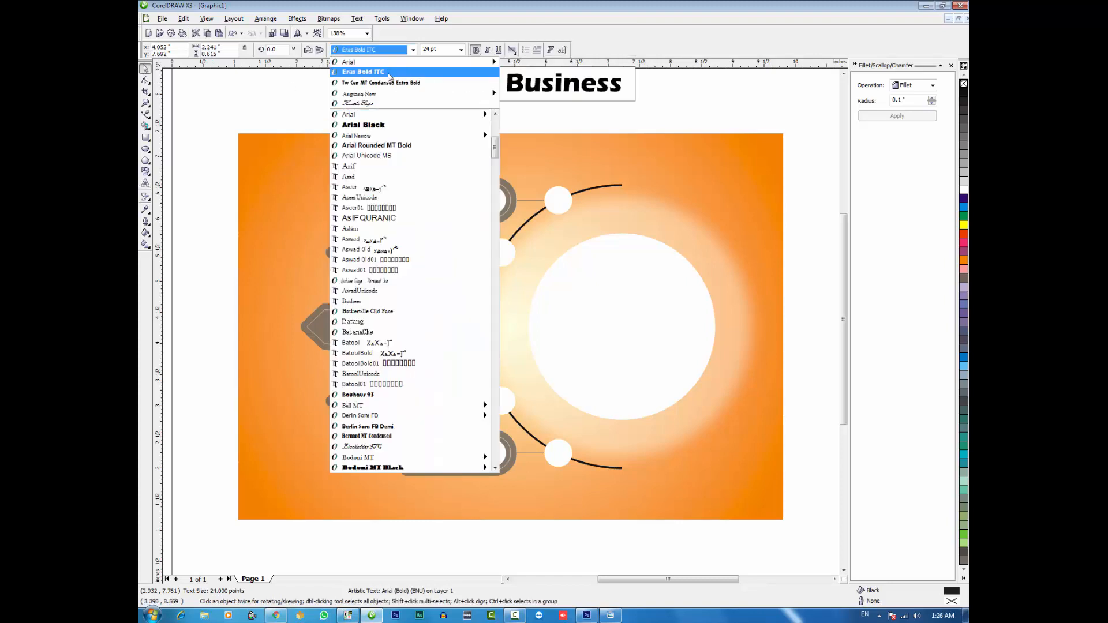
click(389, 73)
Shrink the title text to about 11.3 pt, place it inside the top label and centre it vertically on the label's inner outline
drag(501, 137, 439, 200)
click(222, 137)
key(F2)
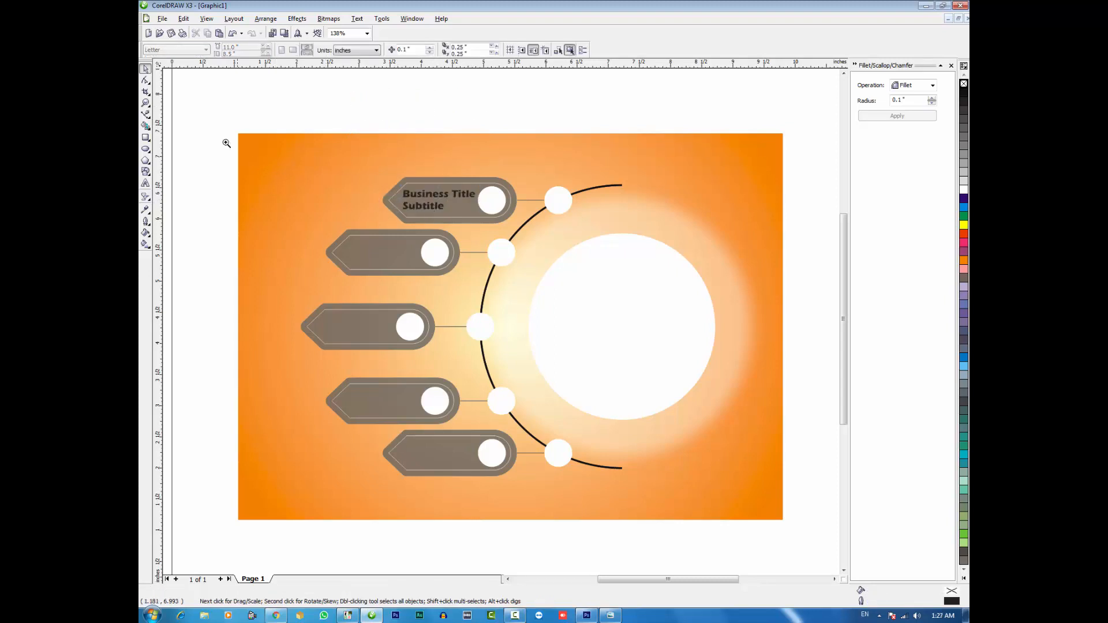
drag(215, 127, 578, 494)
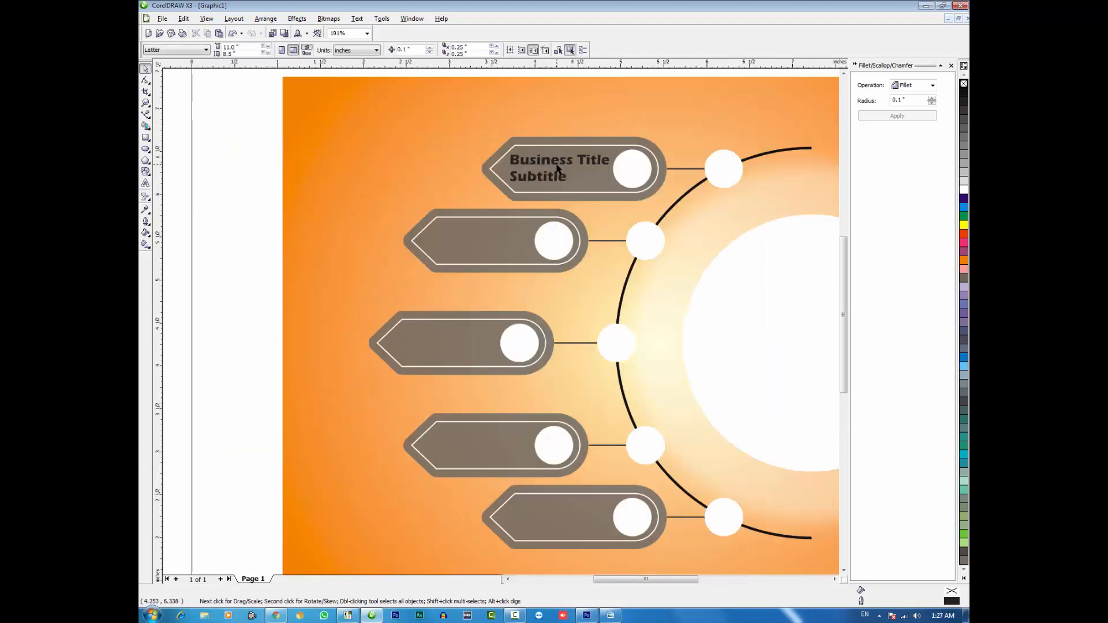
click(563, 165)
drag(613, 186, 606, 190)
shift+click(611, 192)
key(e)
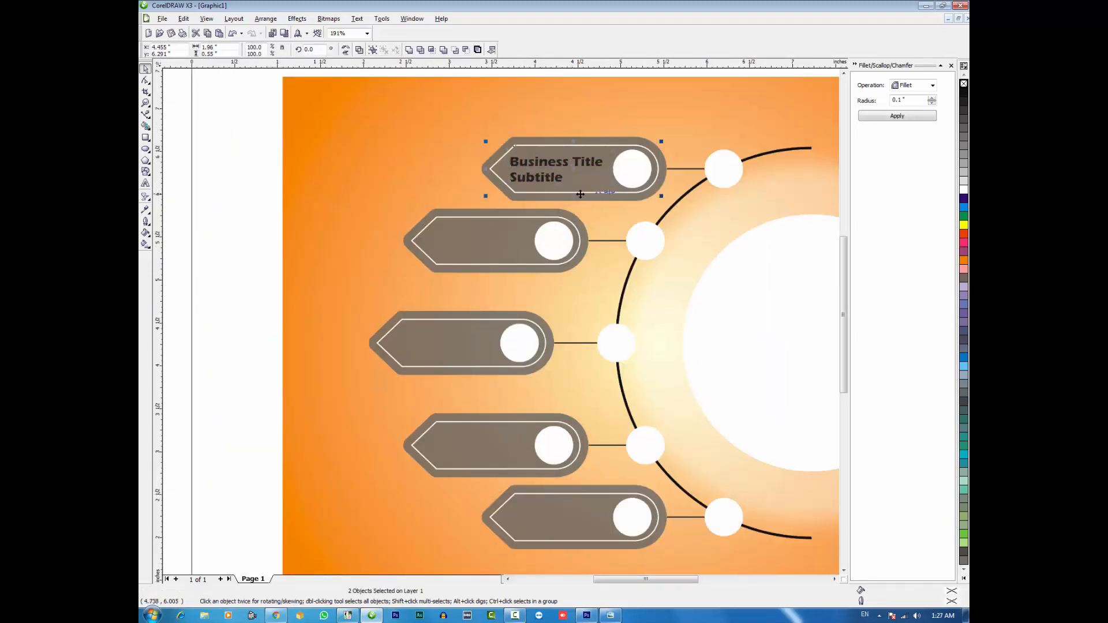
key(Escape)
Colour the top label's text white and place copies of it in the other four labels
click(542, 168)
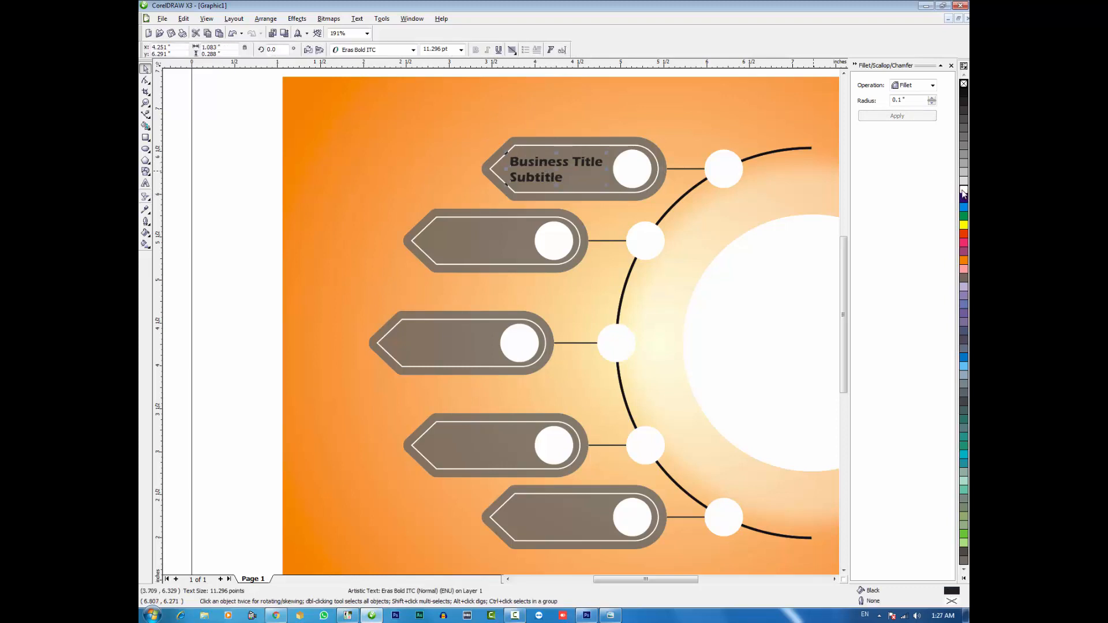
click(962, 189)
drag(558, 174, 560, 518)
Centre the copied texts vertically on the inner outlines of the four lower labels
shift+click(589, 534)
key(e)
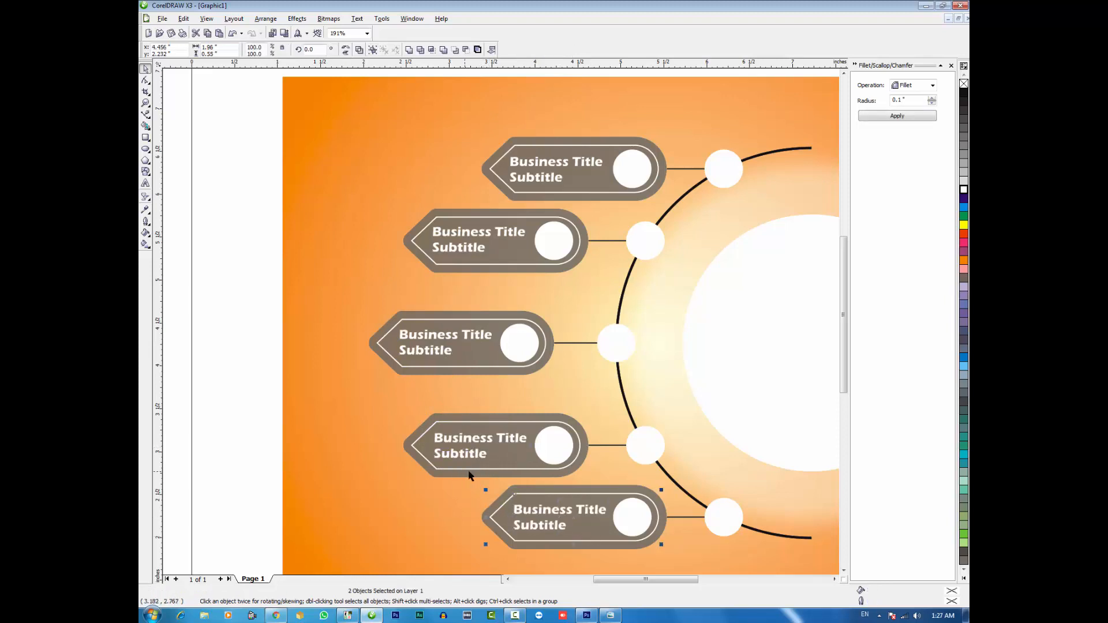
click(484, 446)
shift+click(513, 462)
click(444, 342)
shift+click(468, 361)
key(e)
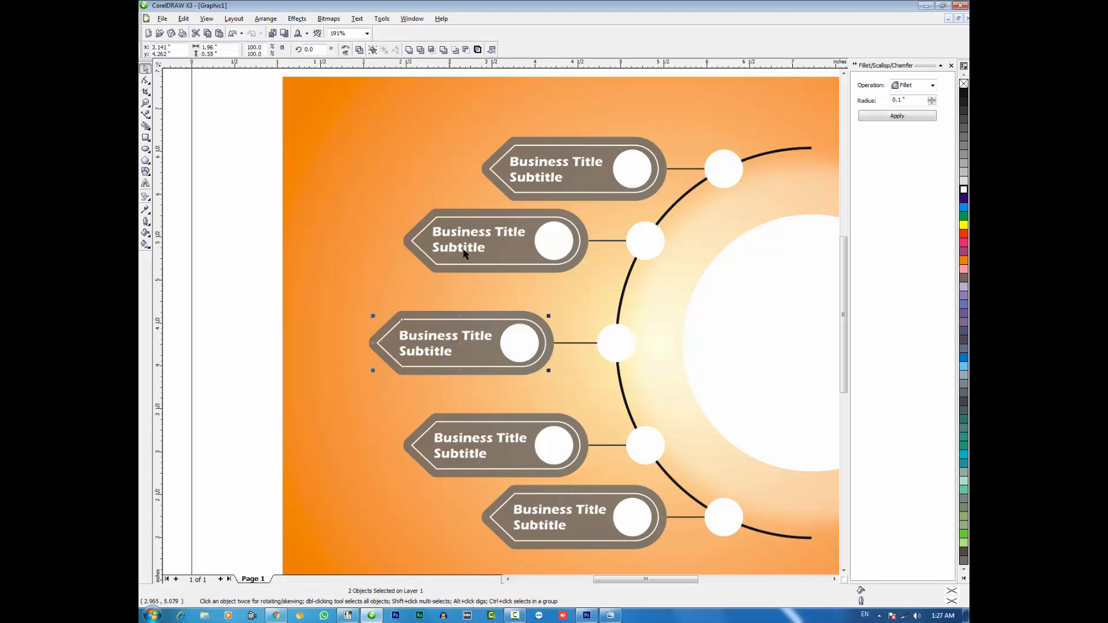
click(473, 235)
shift+click(510, 257)
key(e)
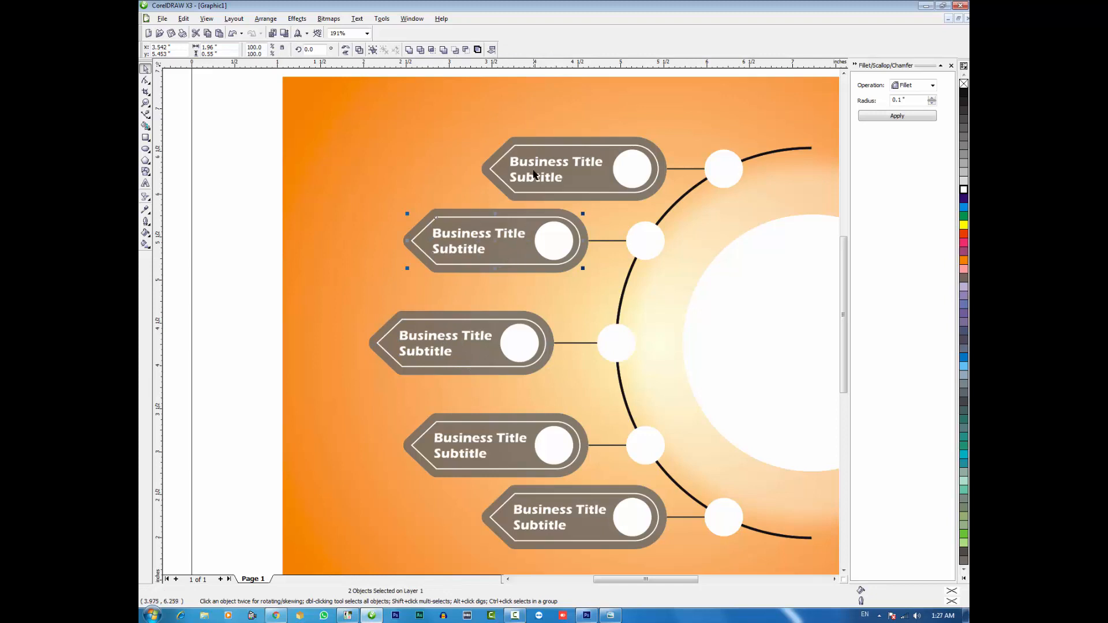
key(Escape)
Add artistic text beside the orange background with the numbers 1, 2, 3 and 4 on separate lines
click(146, 183)
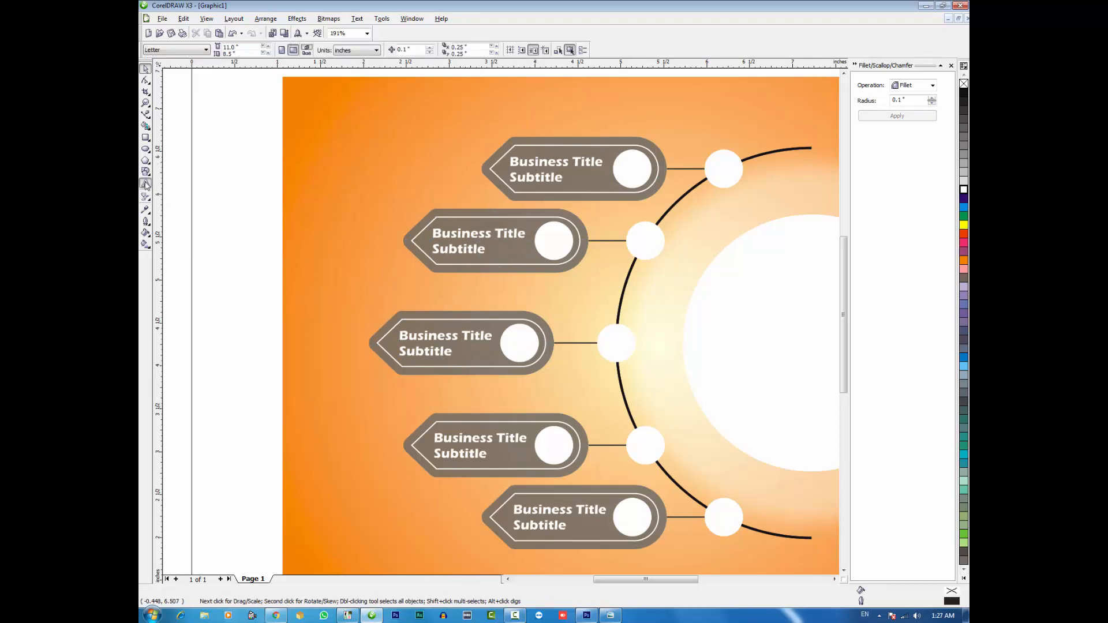
click(227, 185)
text(1 )
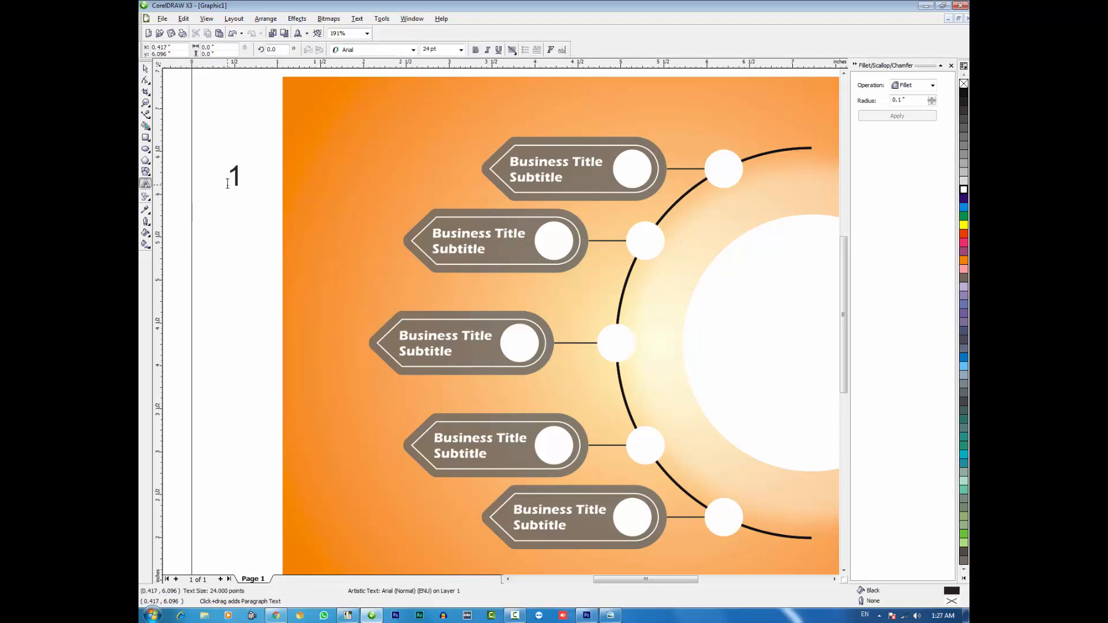
text(2)
key(Return)
text(3)
key(Return)
text(4)
key(Return)
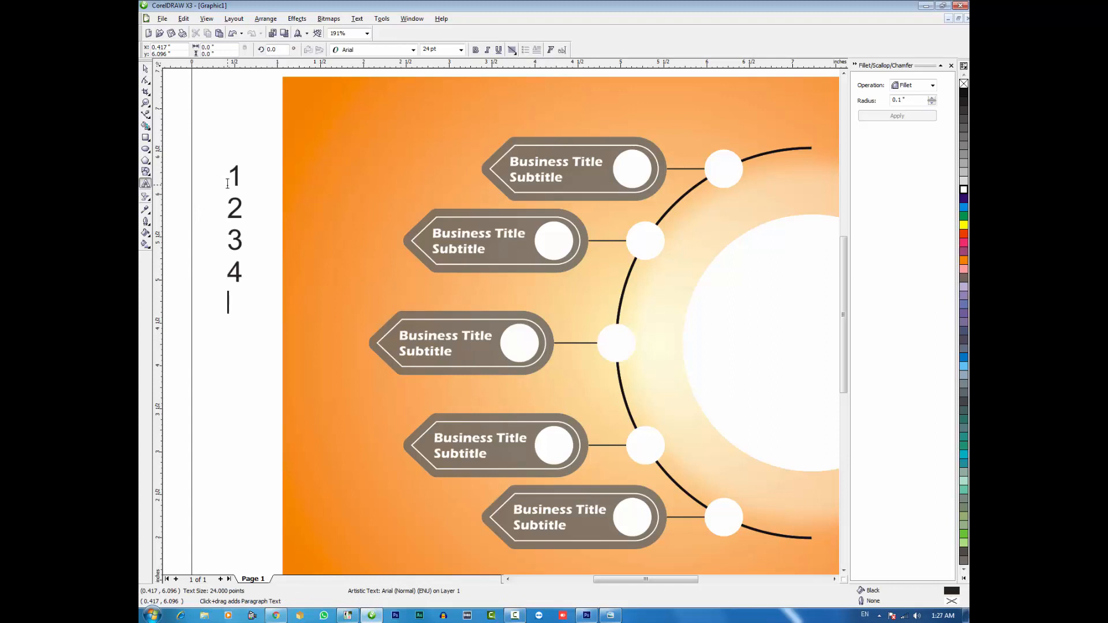